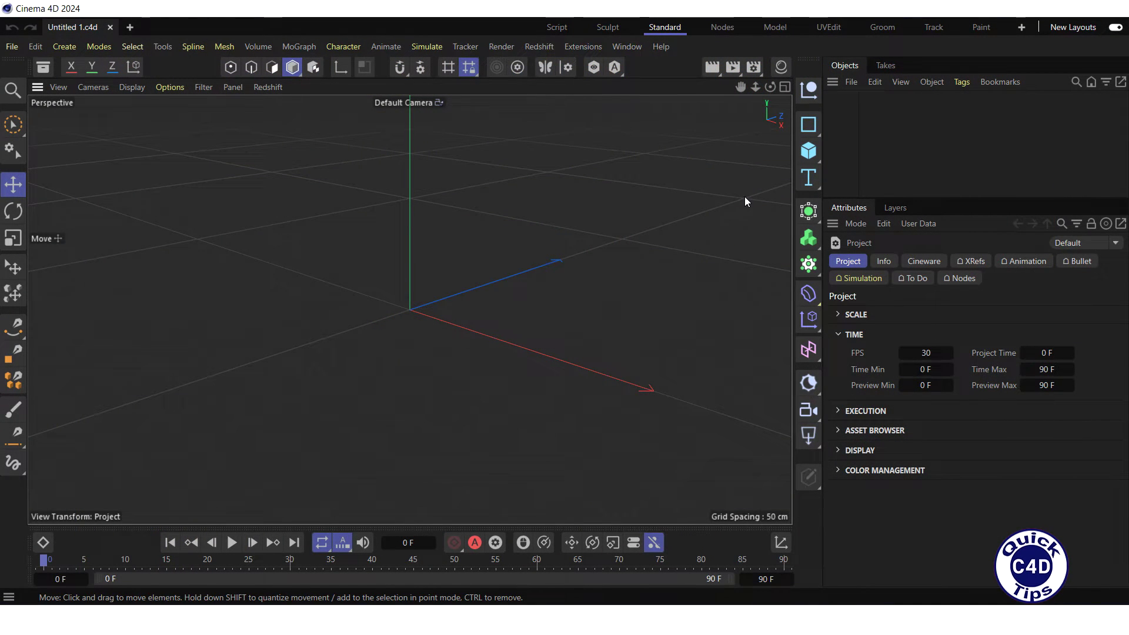
Add a Plane primitive and set its Width and Height to 4000 cm
click(809, 152)
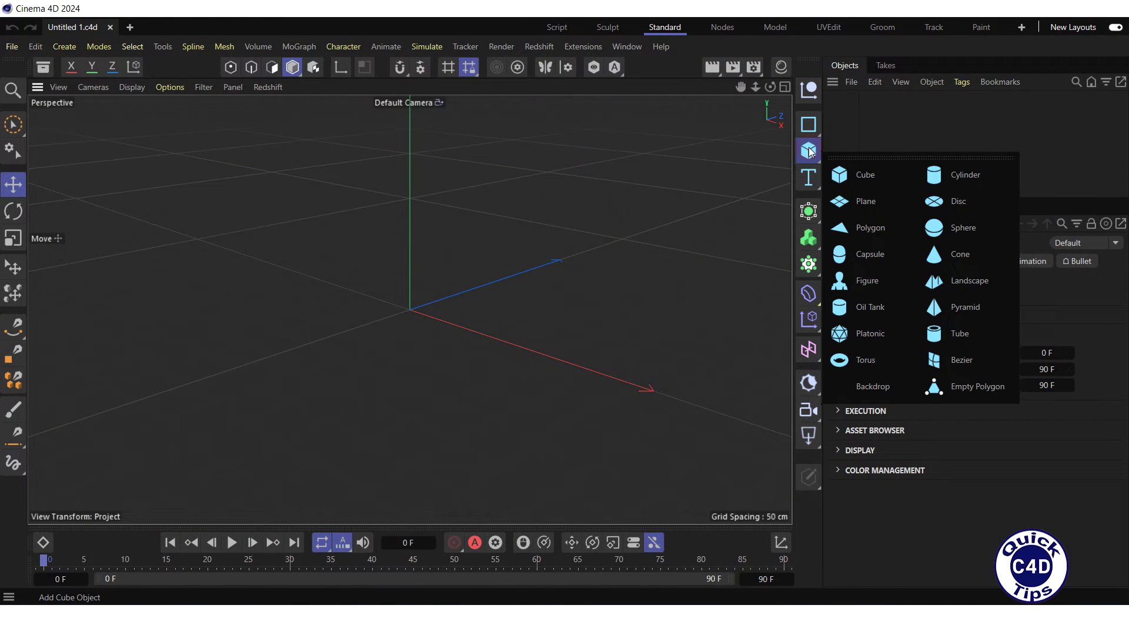
click(881, 201)
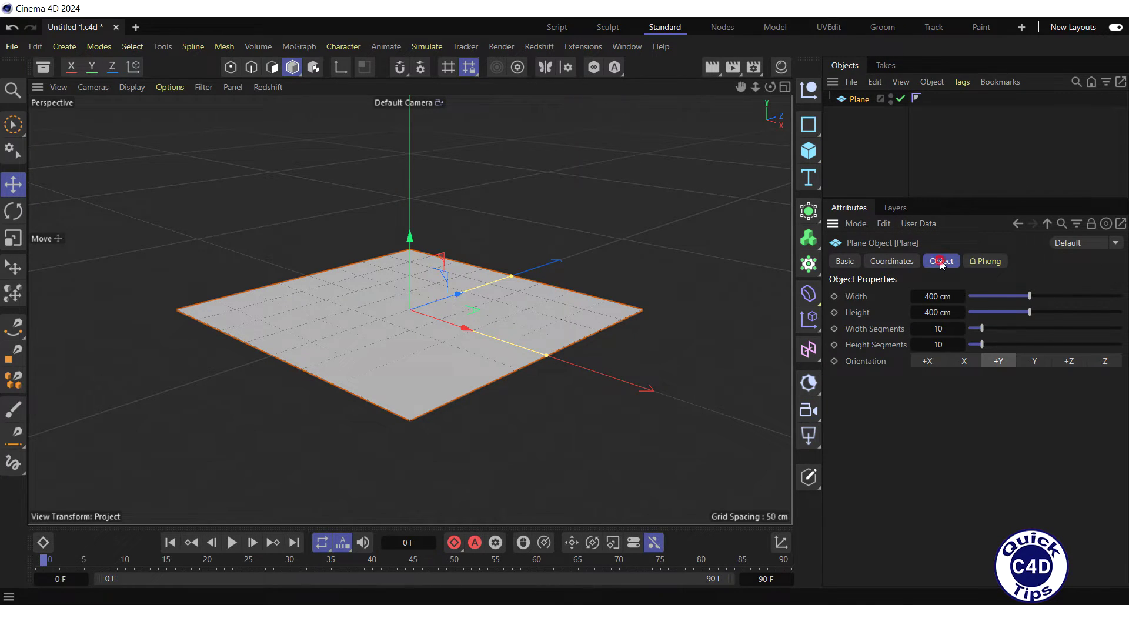
click(932, 297)
click(939, 297)
text(0)
click(935, 313)
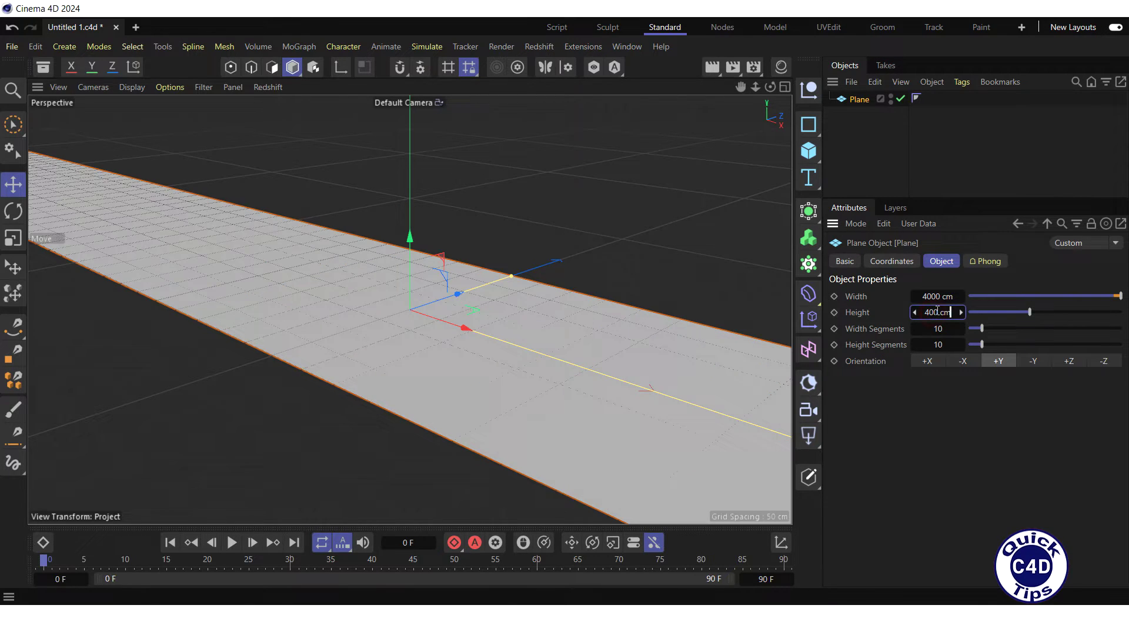
text(0)
key(Return)
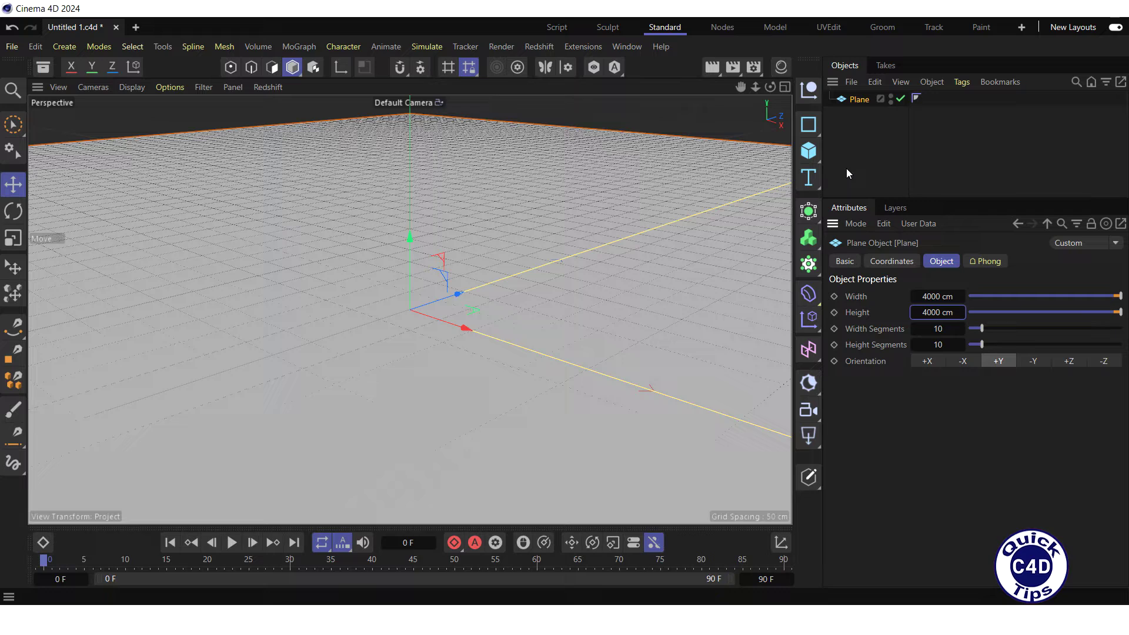
Add a Sphere primitive and set its Radius to 40 cm
click(810, 151)
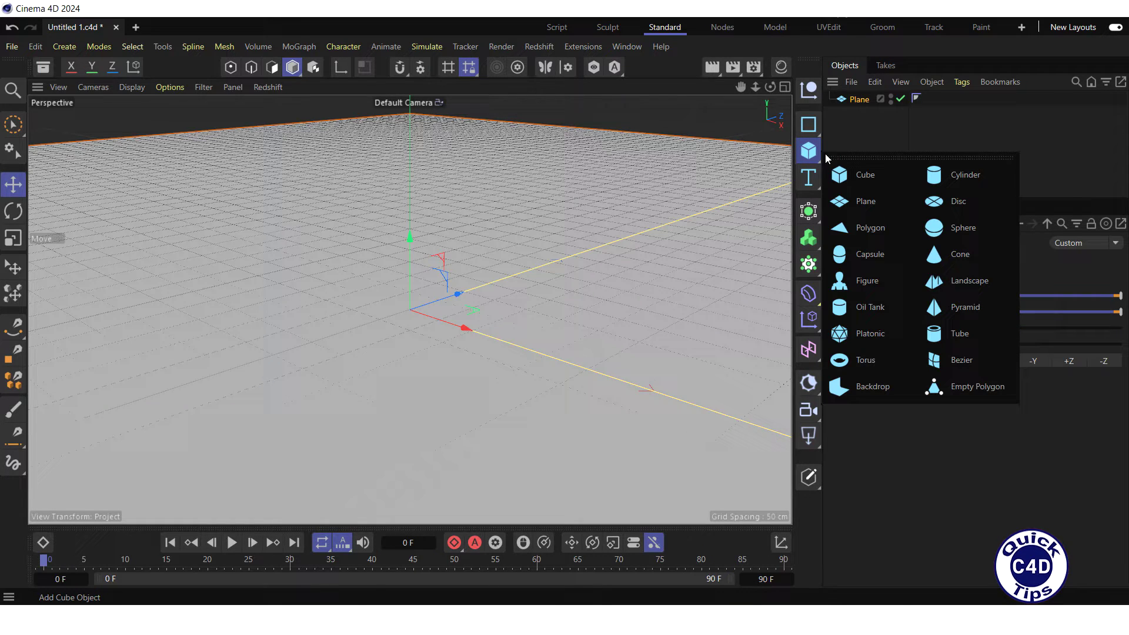
click(965, 228)
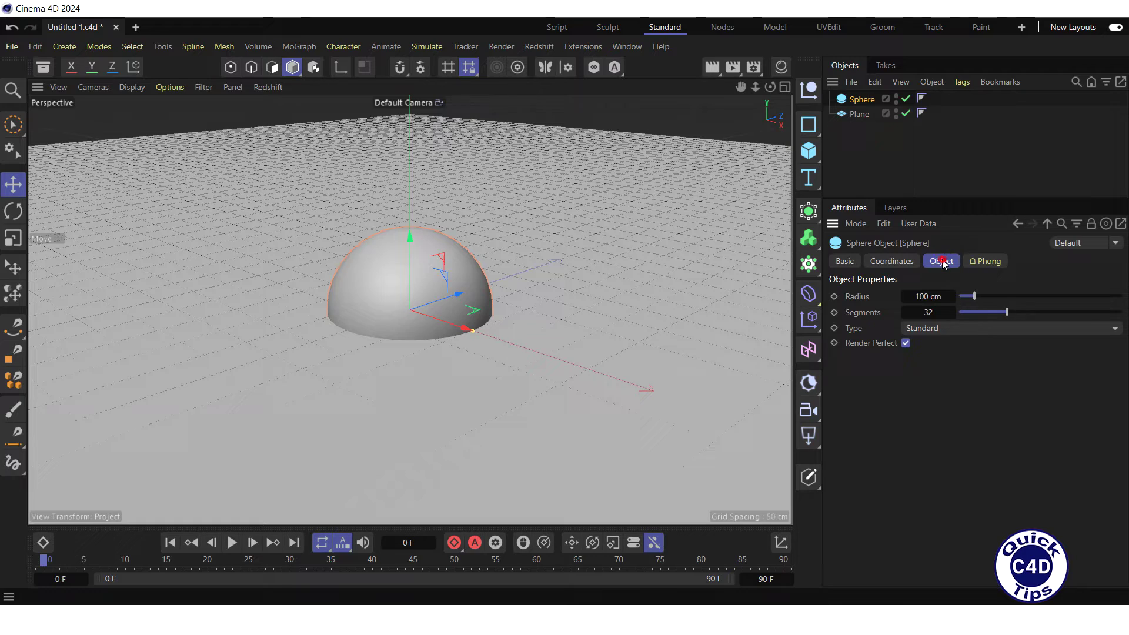
click(922, 297)
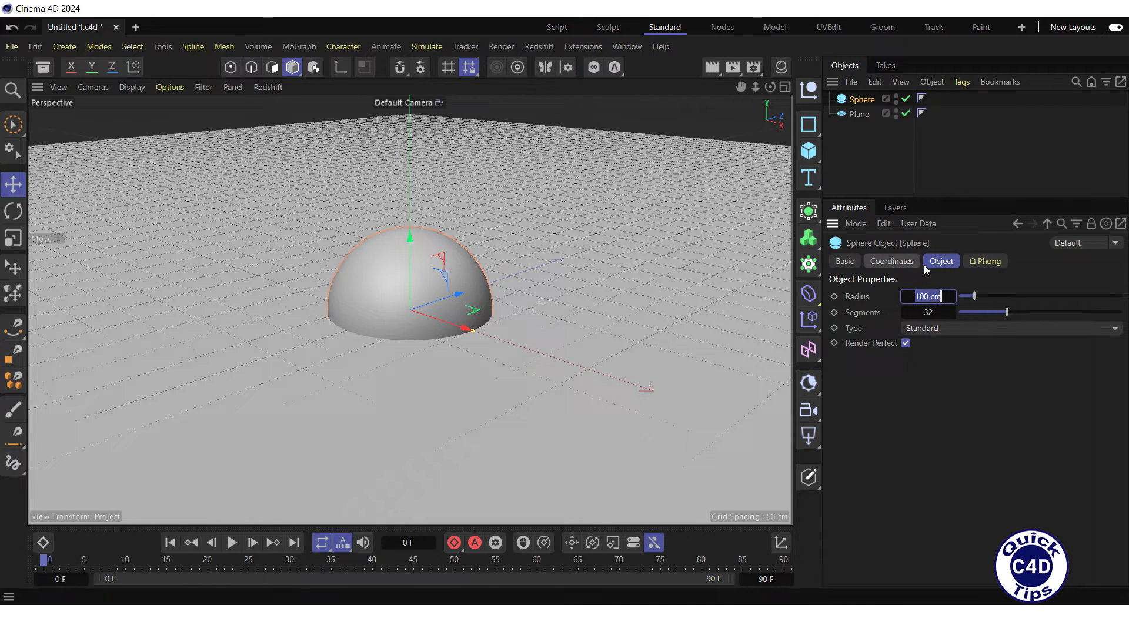
text(40)
key(Return)
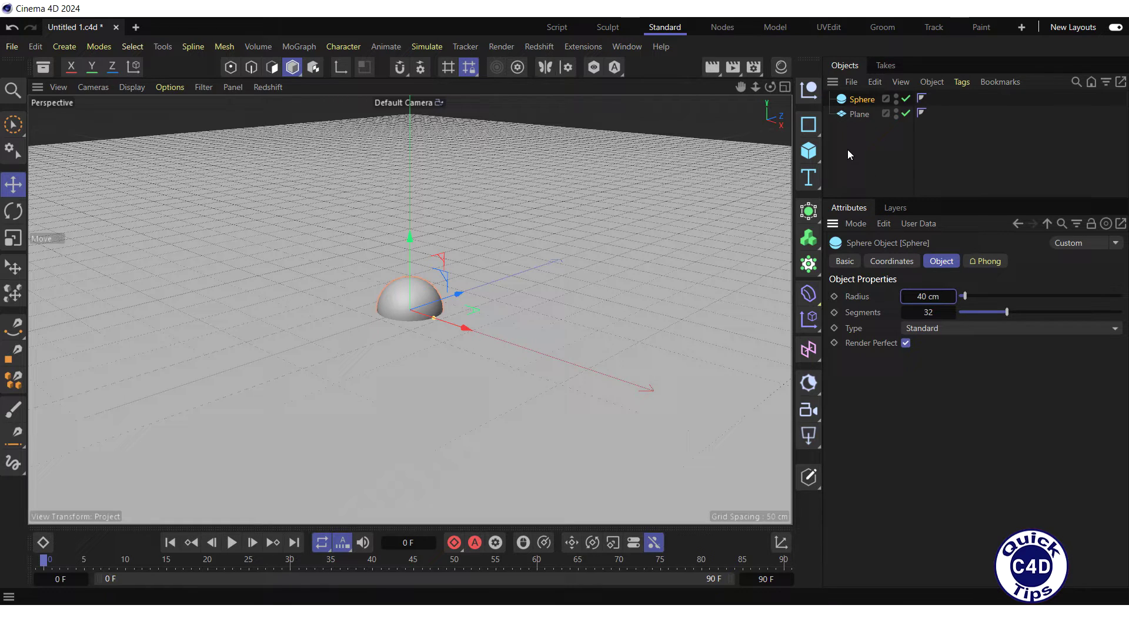
Raise the sphere about 55 cm along Y in the Right view, then reframe the Perspective view
click(785, 87)
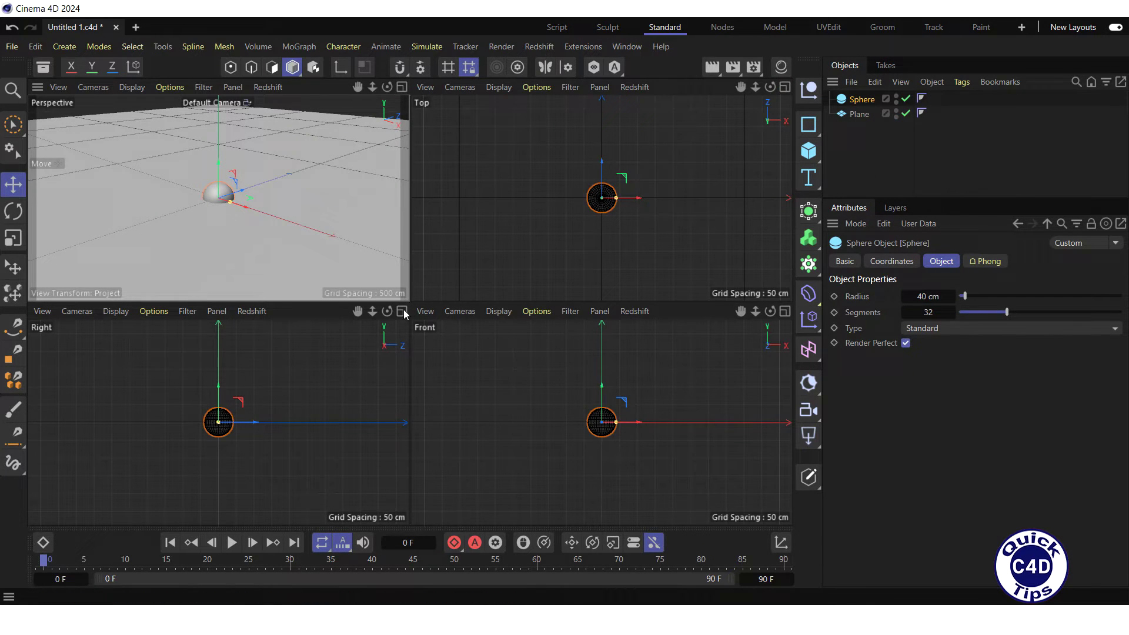
click(403, 312)
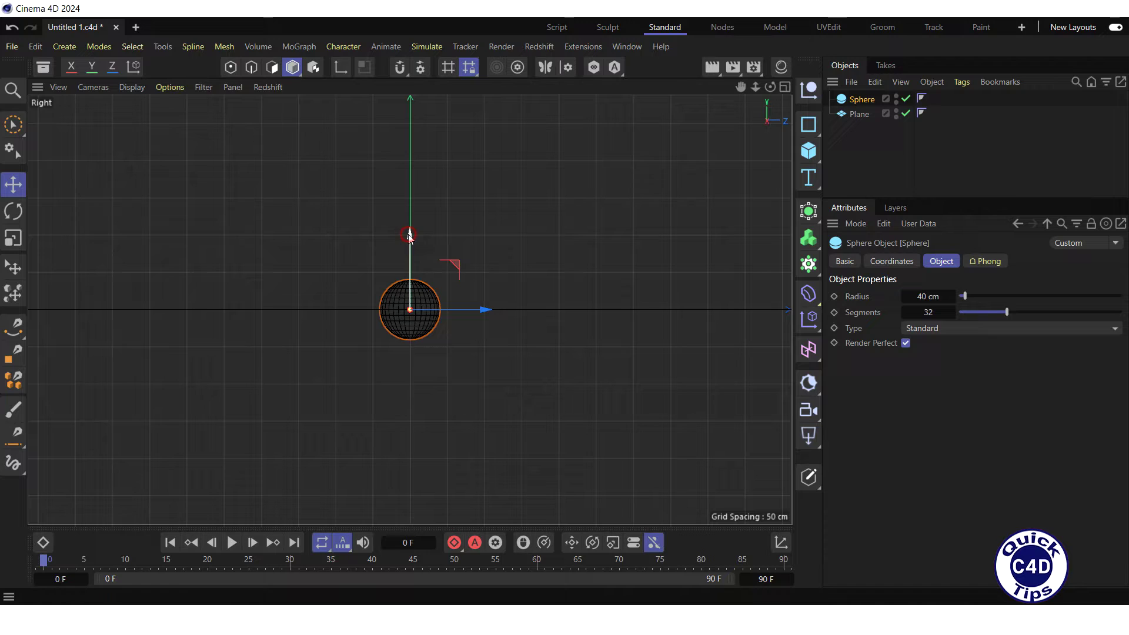
drag(410, 236, 410, 190)
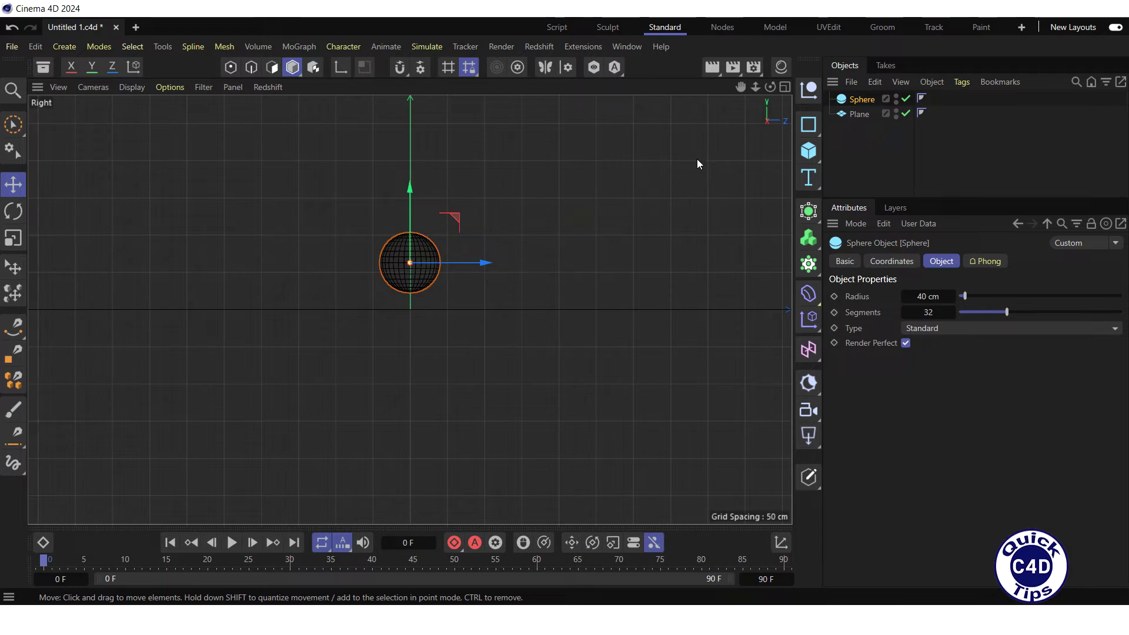
click(785, 87)
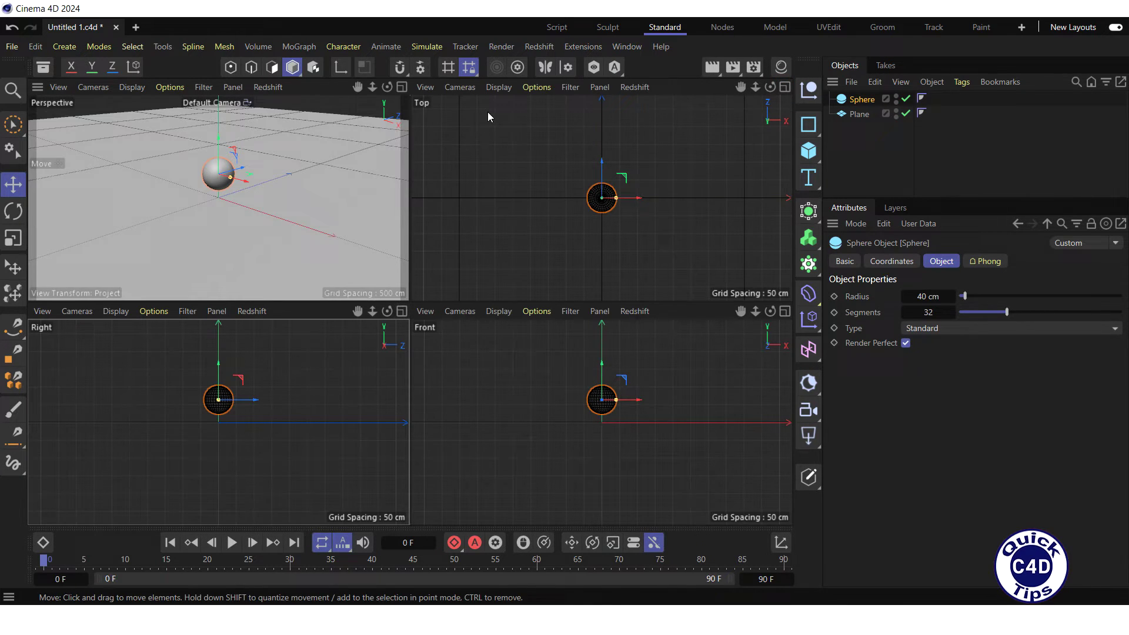
click(402, 87)
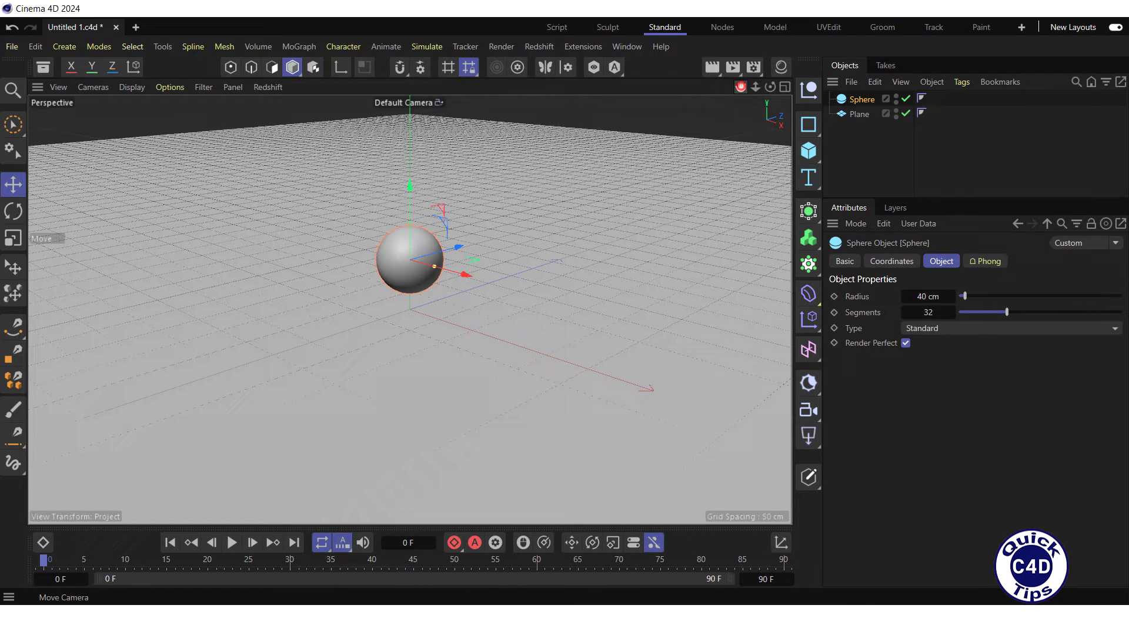
drag(741, 87, 531, 260)
drag(410, 310, 398, 321)
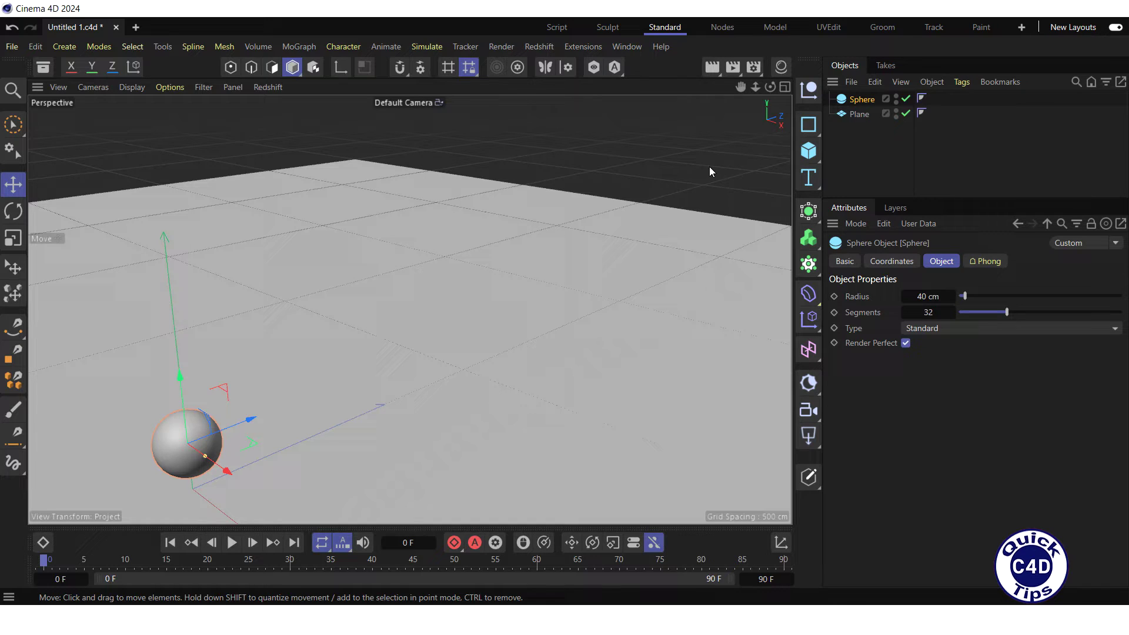
Give the Plane a Collider simulation tag
right_click(859, 114)
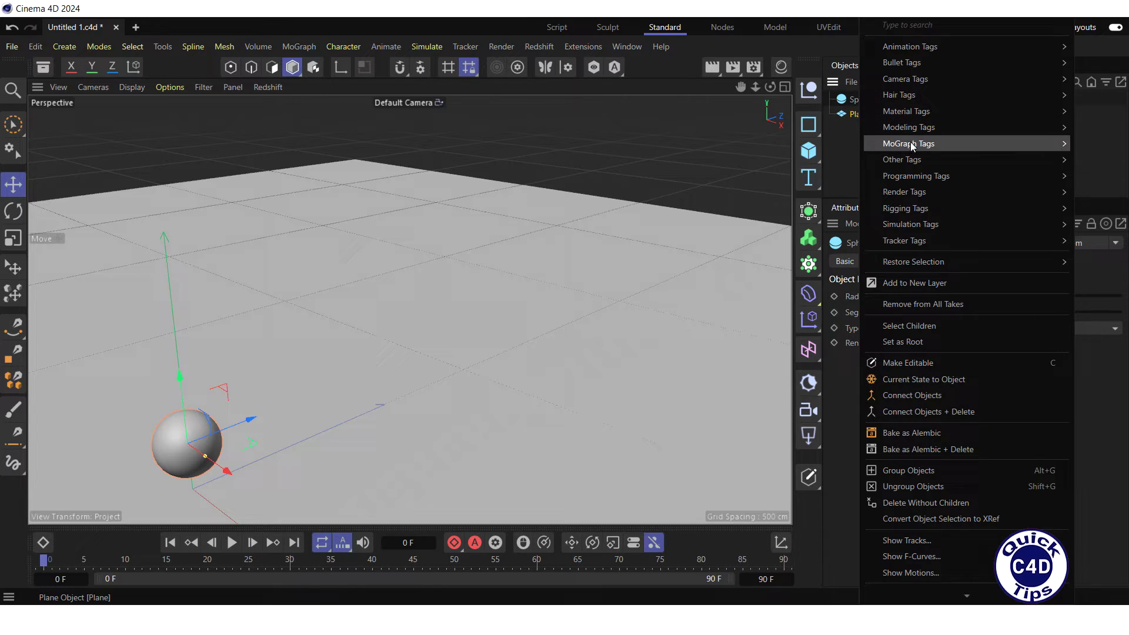
mouse_move(911, 224)
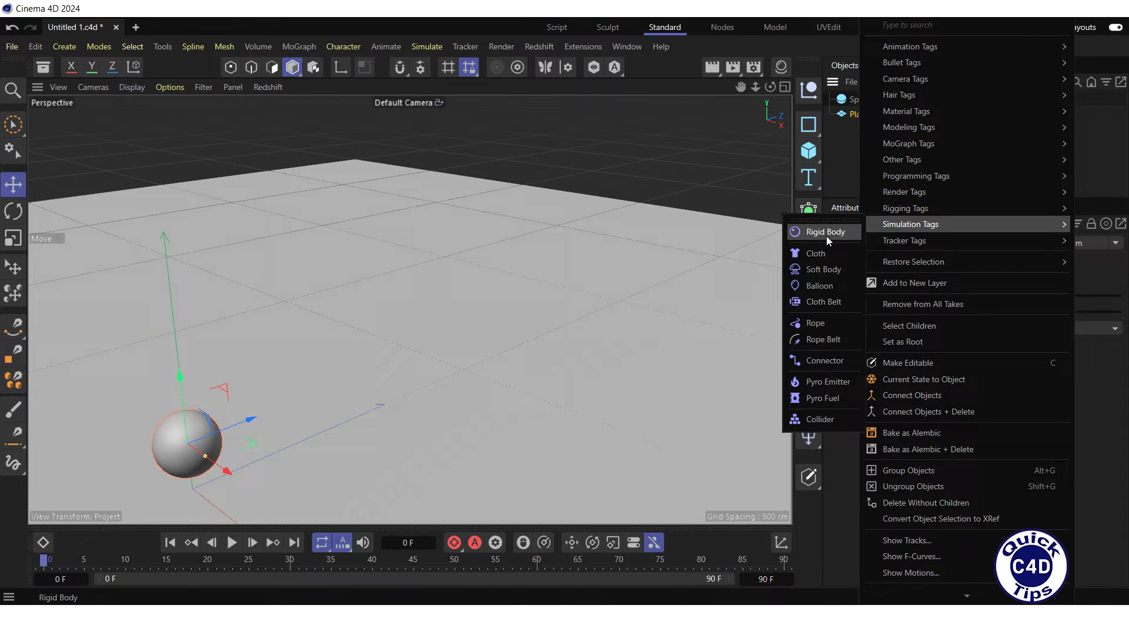
click(819, 418)
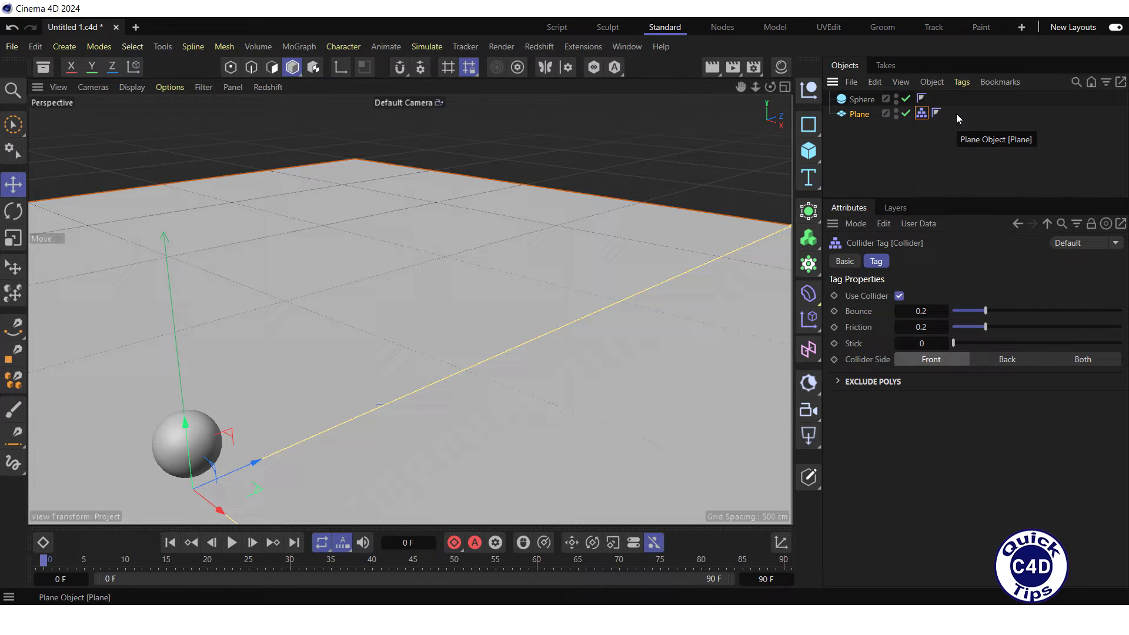
Give the Sphere a Rigid Body simulation tag
right_click(865, 99)
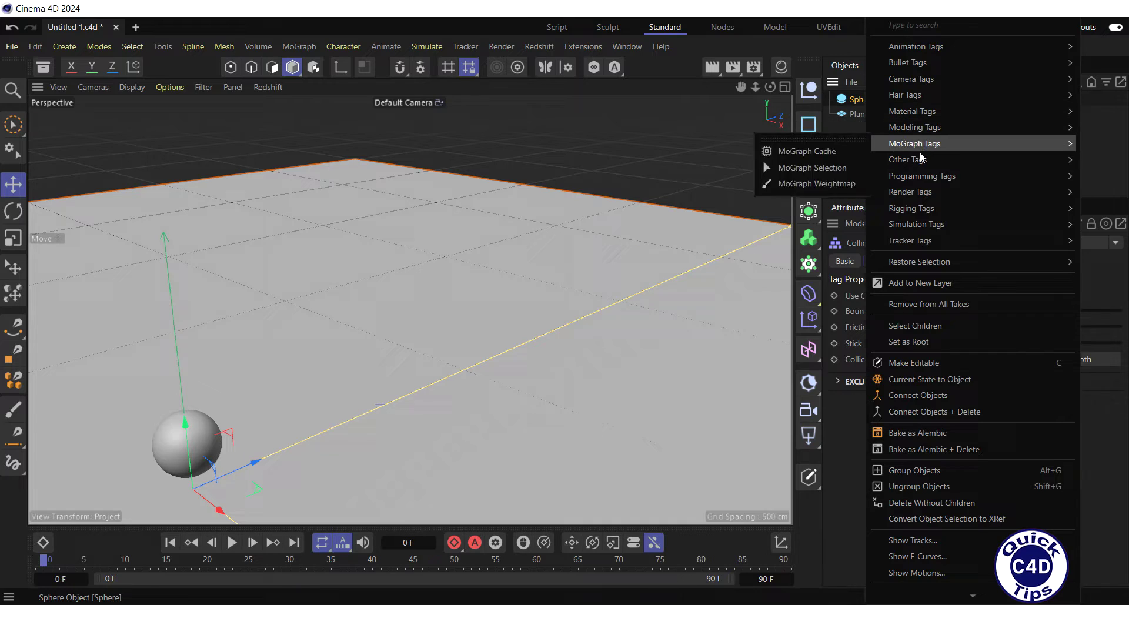
mouse_move(921, 224)
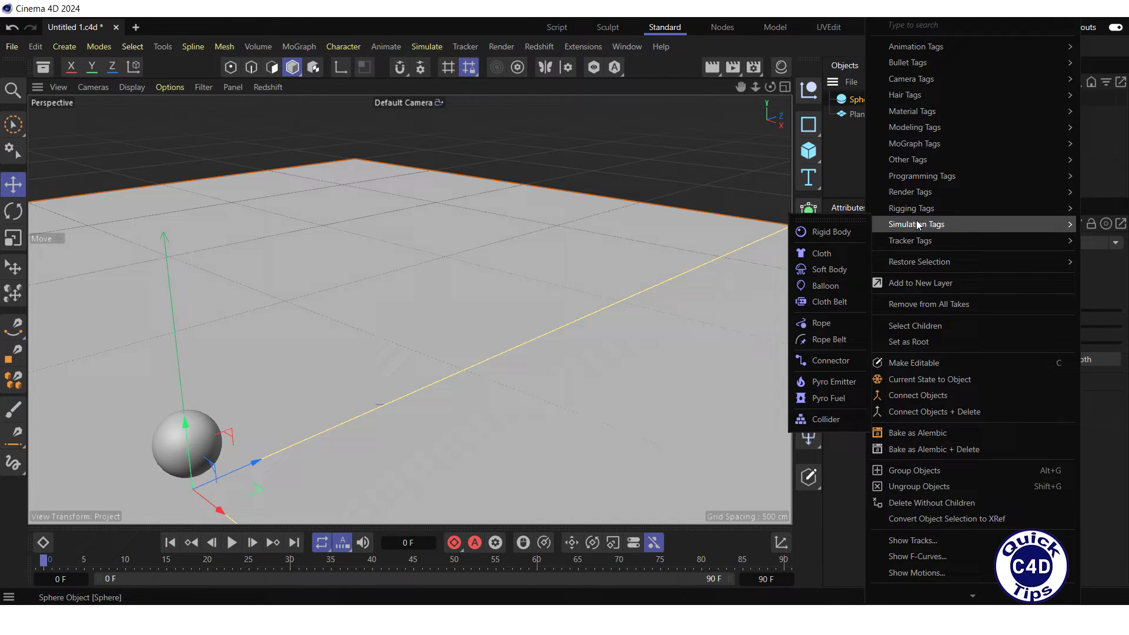
click(831, 233)
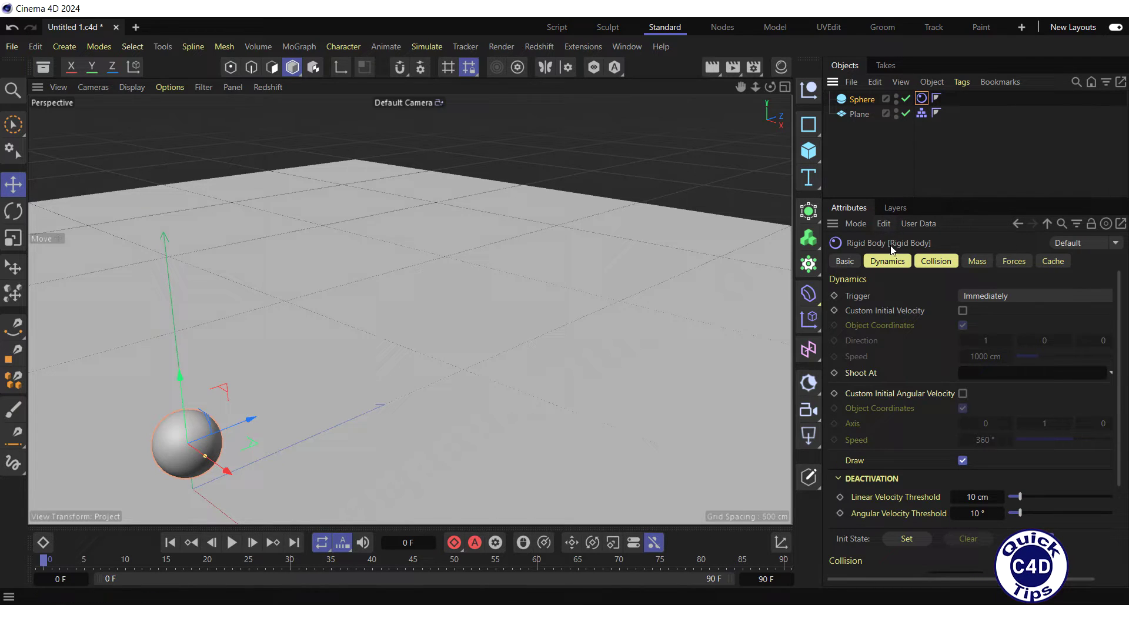
Enable Custom Initial Velocity on the sphere's Rigid Body with direction 0, 1, 1
click(888, 262)
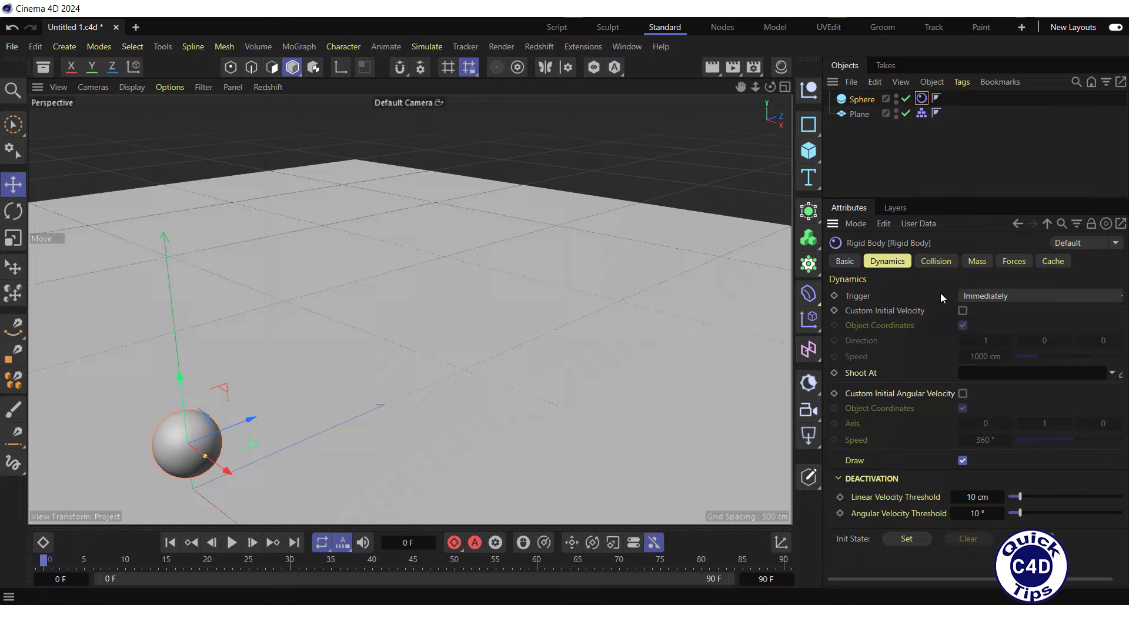
click(963, 311)
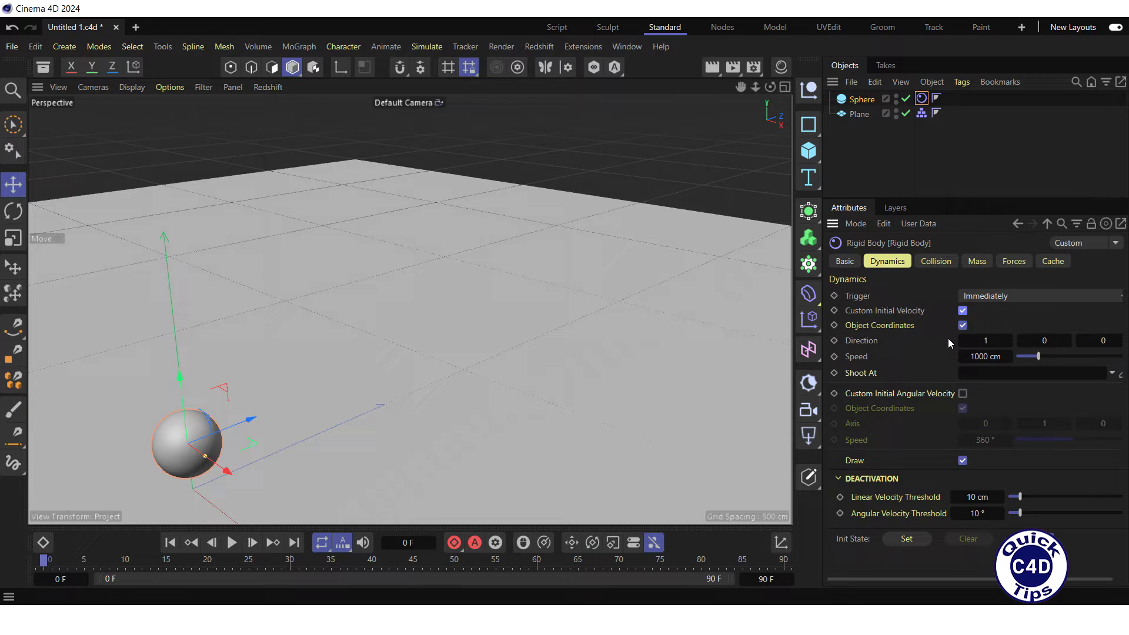
click(1046, 340)
click(1099, 340)
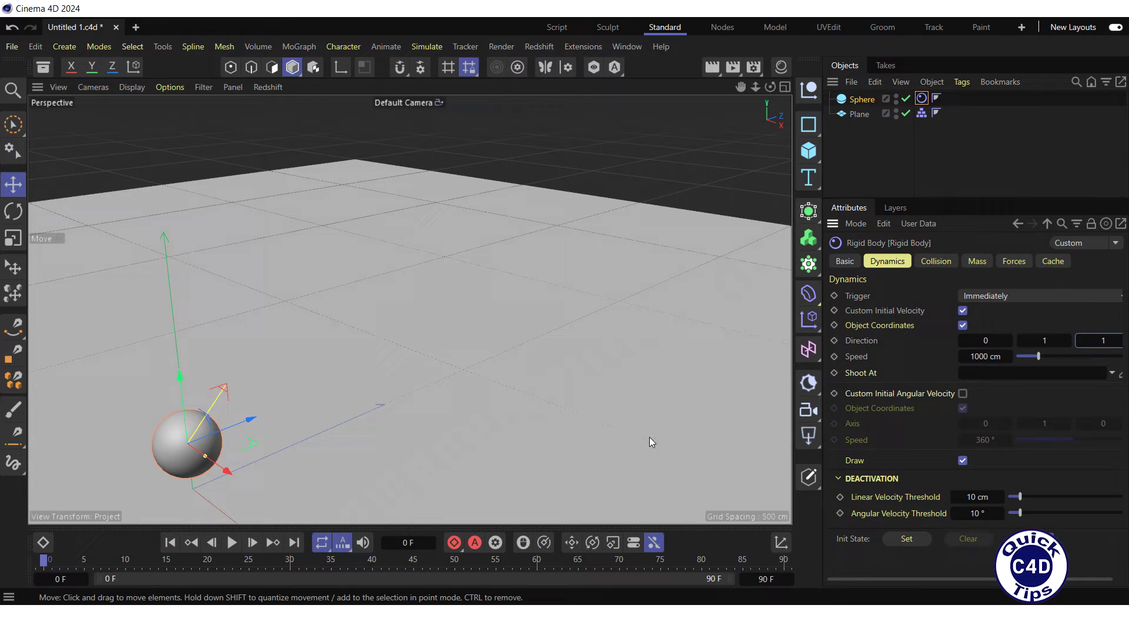
Play the simulation while trying launch direction Y 2, then Y 10 and Z 10
click(231, 543)
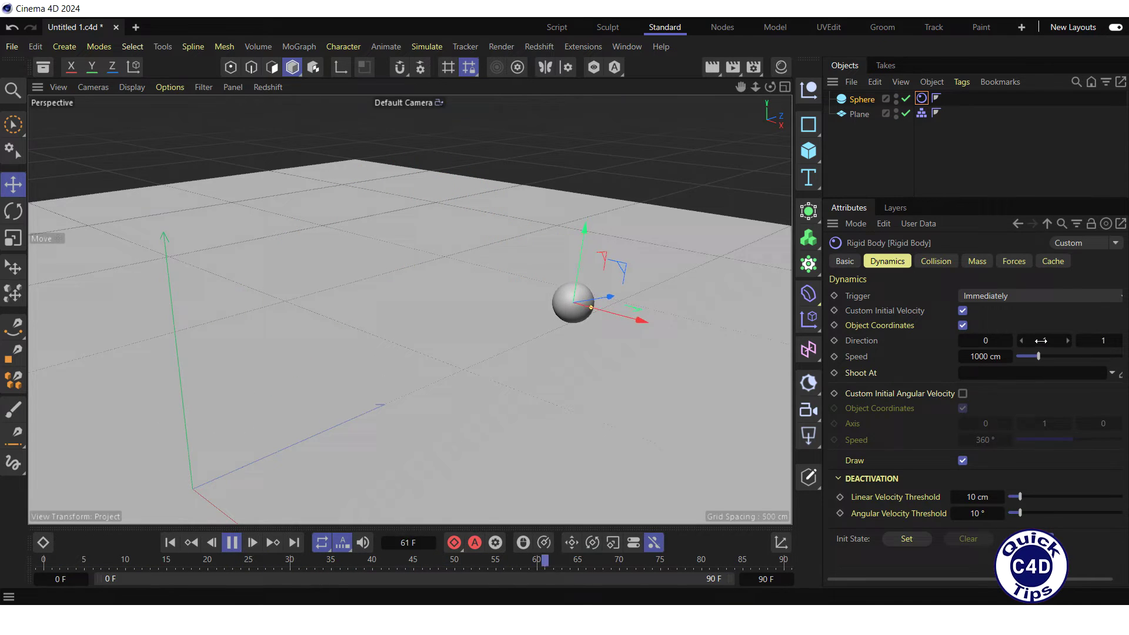
drag(1045, 341, 1043, 322)
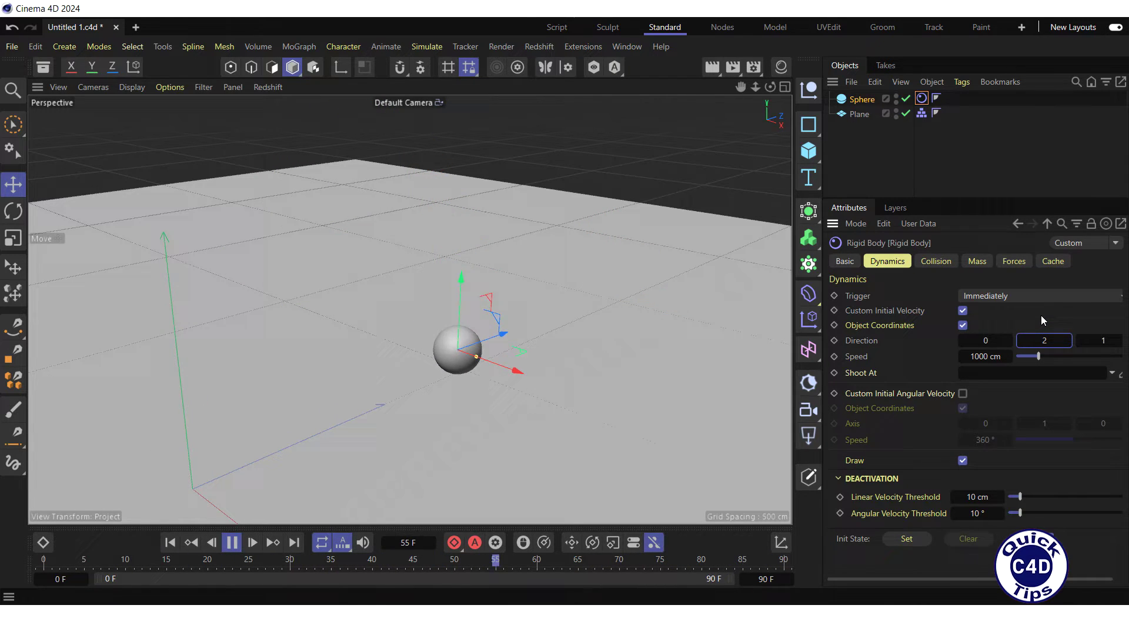
click(1044, 340)
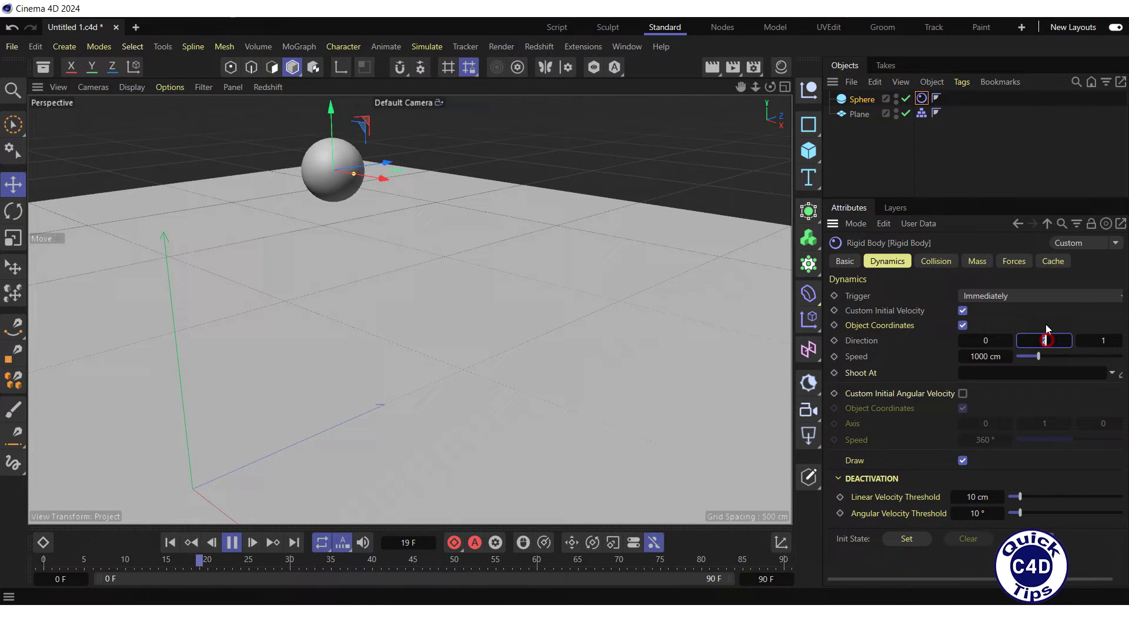
text(10)
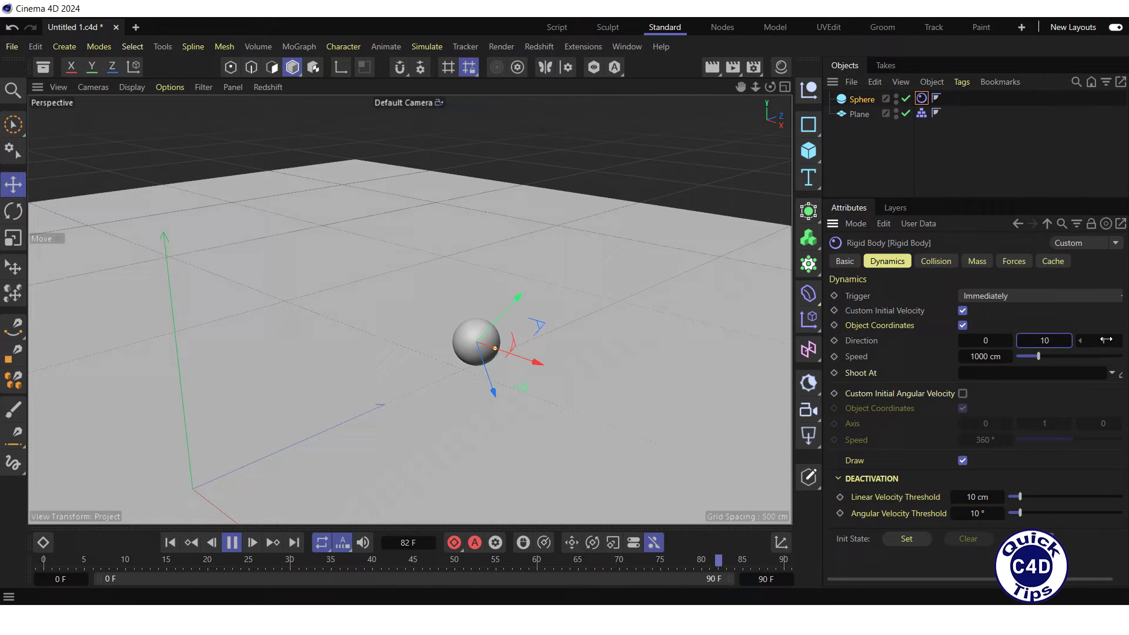
key(Tab)
text(10)
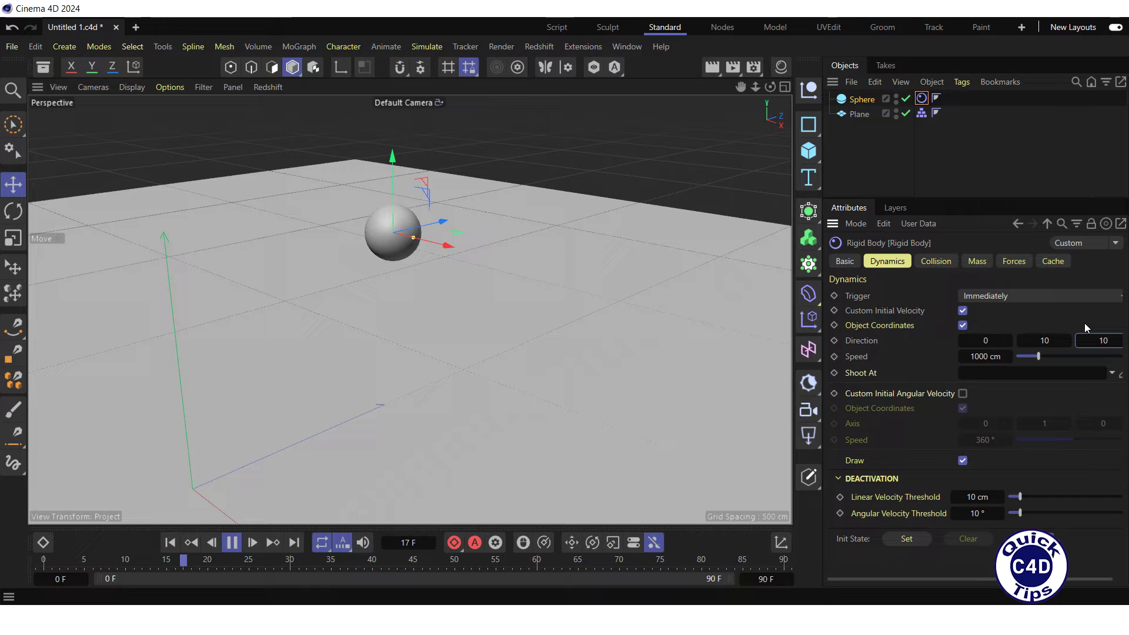
Reset the launch direction's Y and Z components back to 1 and 1
click(1053, 340)
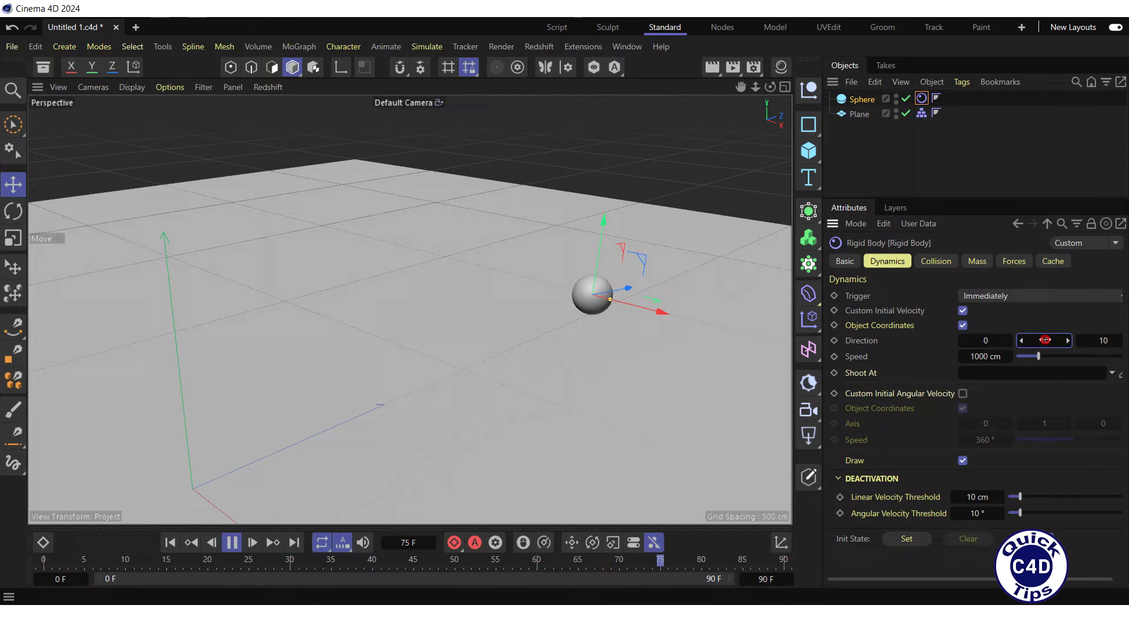
text(1)
click(1104, 340)
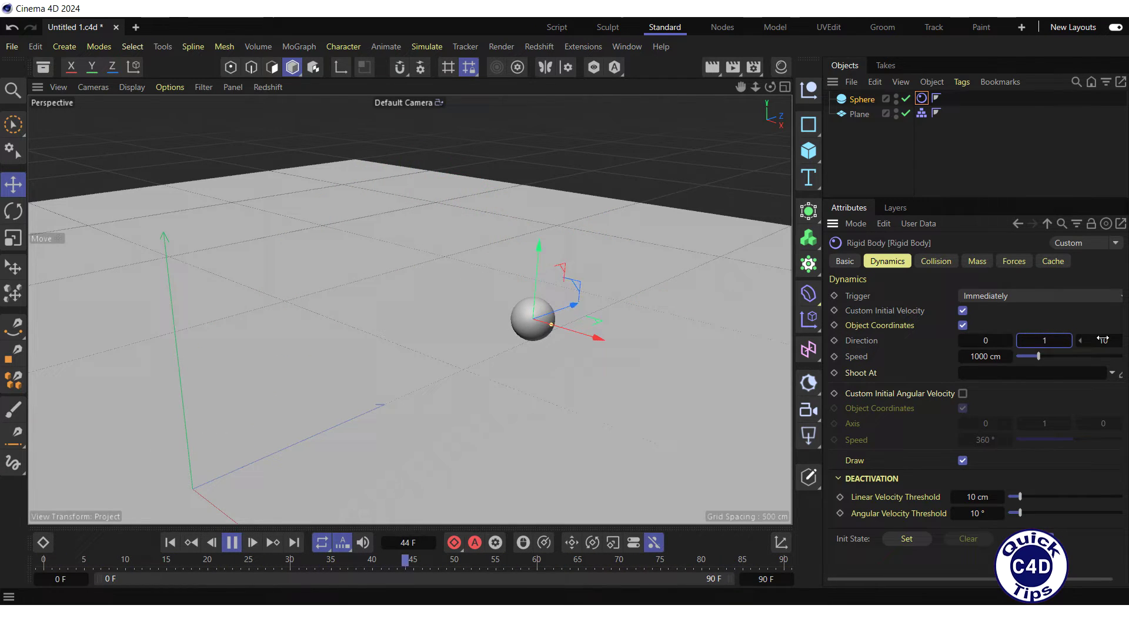
text(1)
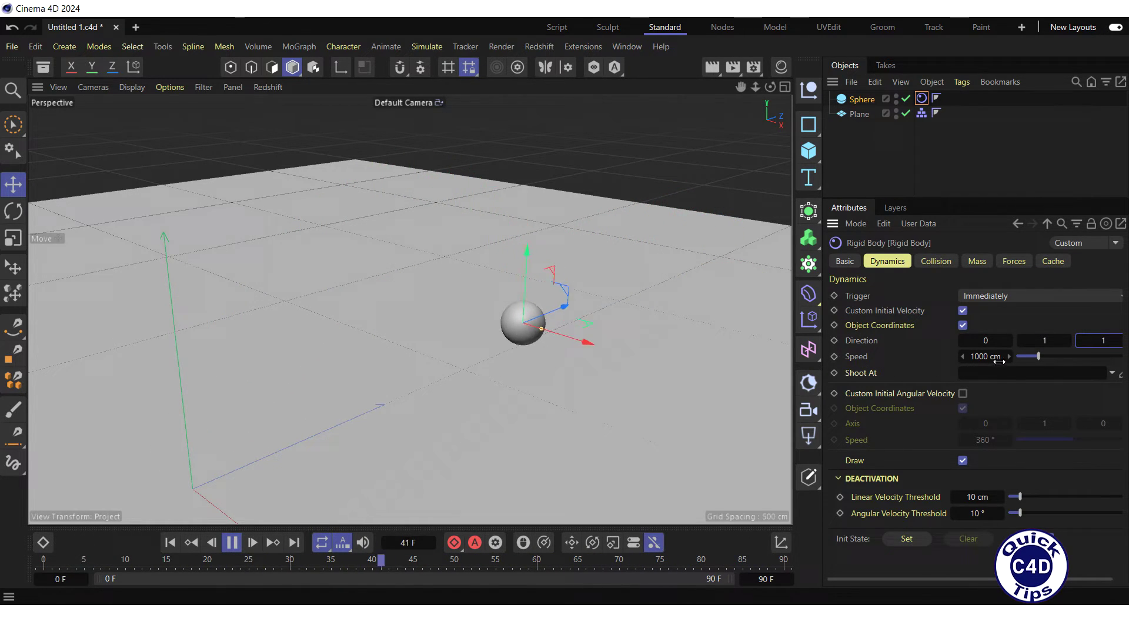
Test higher and 700 cm launch speeds, set Speed to 1000 cm, then stop and rewind
drag(1035, 358, 1046, 358)
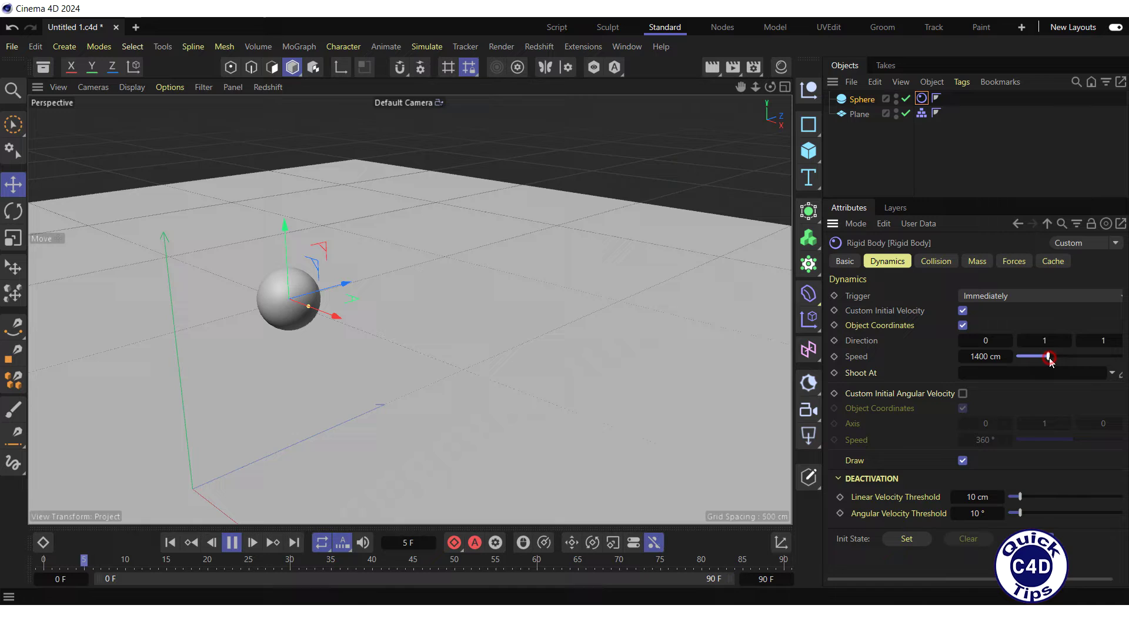
drag(1040, 358, 1032, 358)
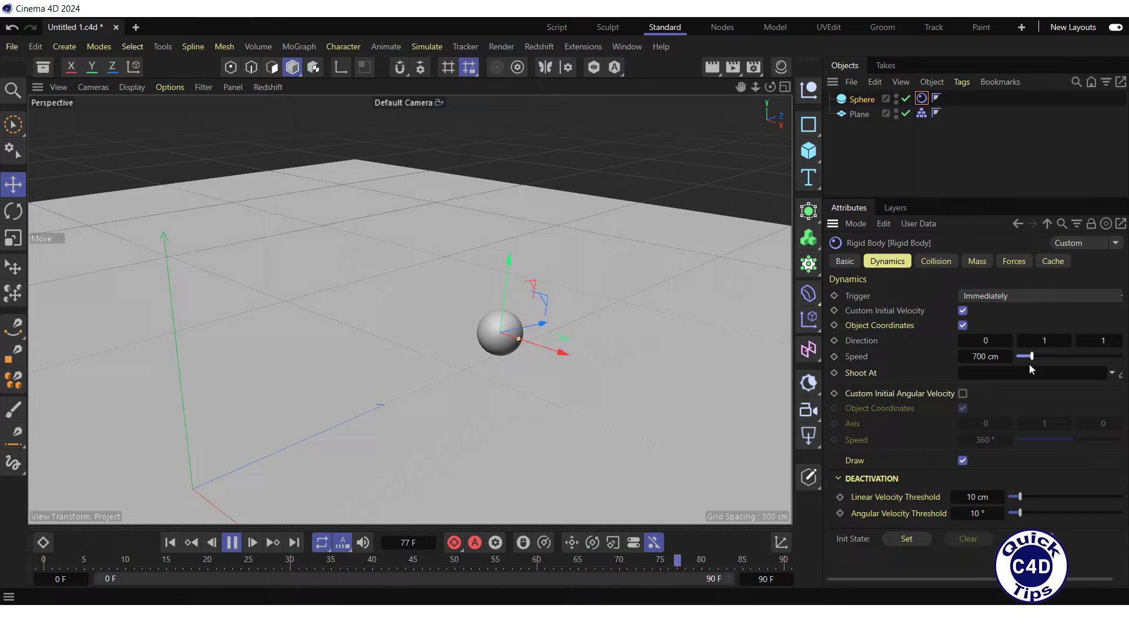
click(968, 360)
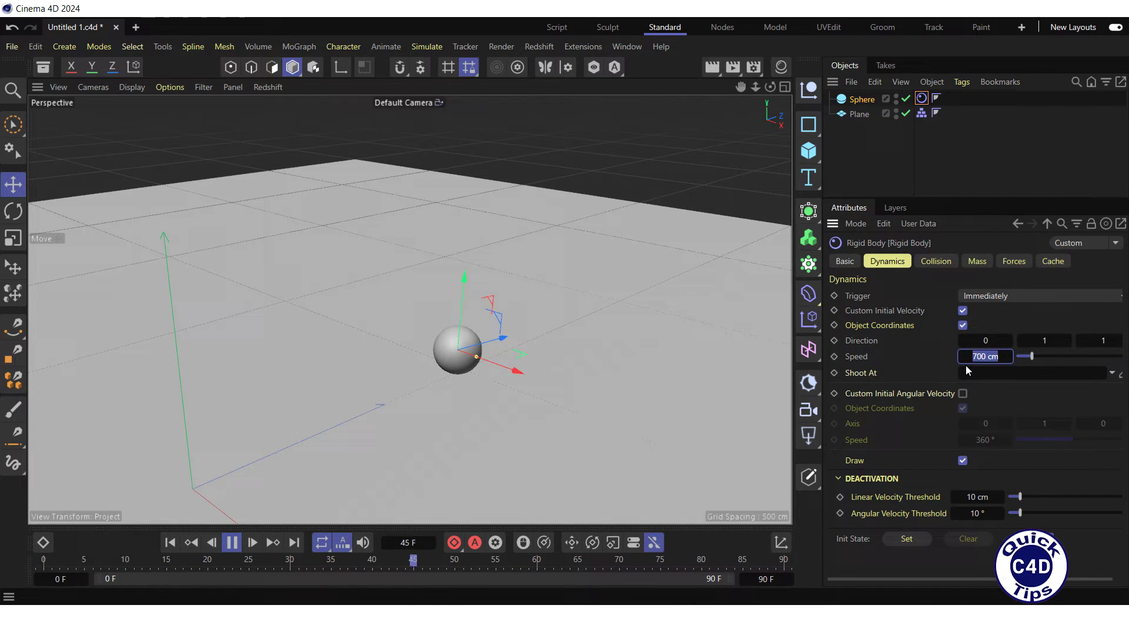
text(1000)
key(Return)
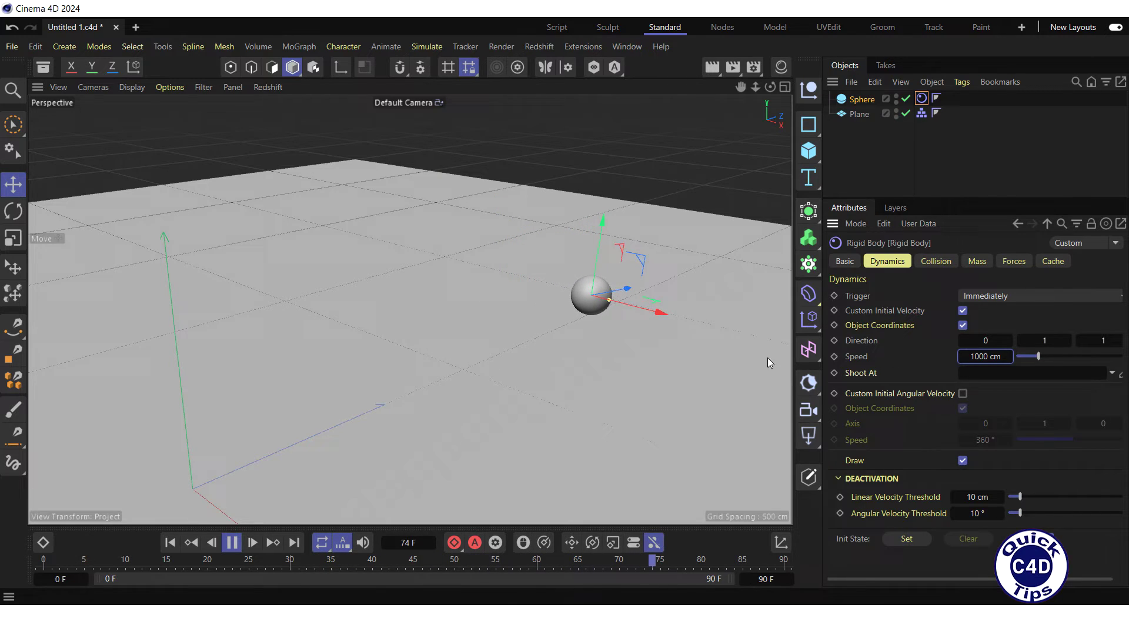
click(230, 544)
click(170, 542)
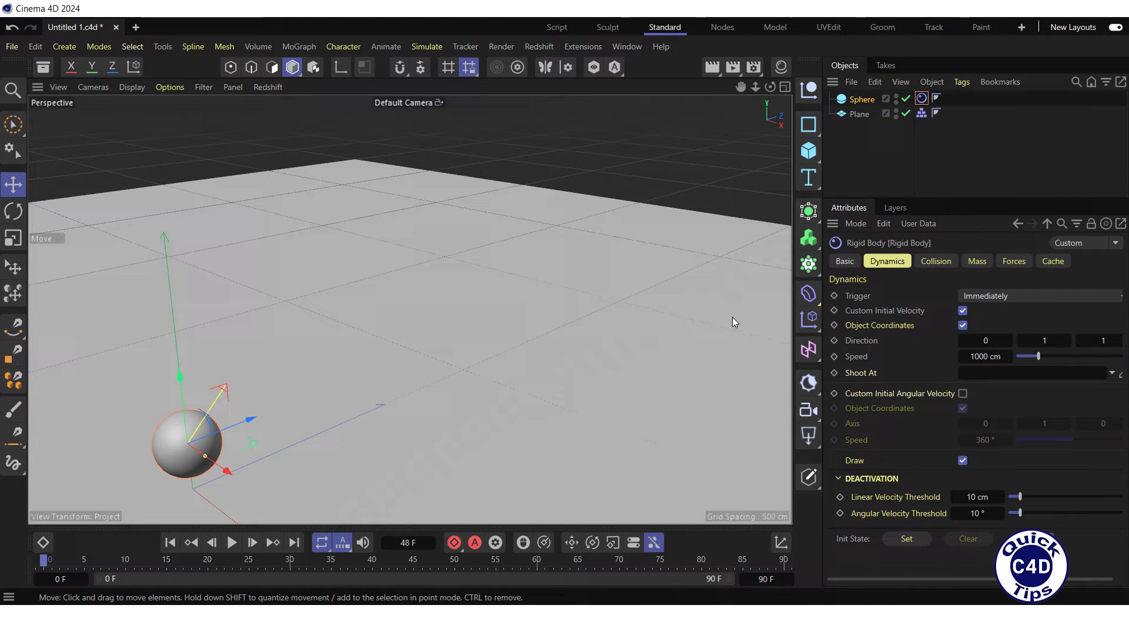
Add a Cube and set its X and Z sizes to 100 cm
click(809, 151)
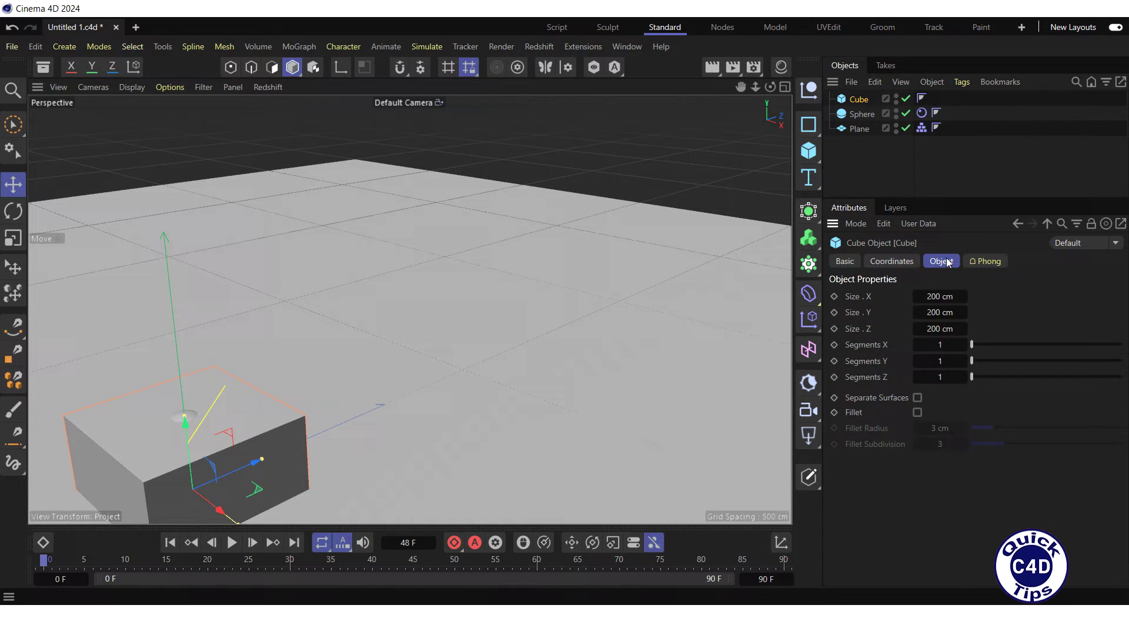
click(933, 297)
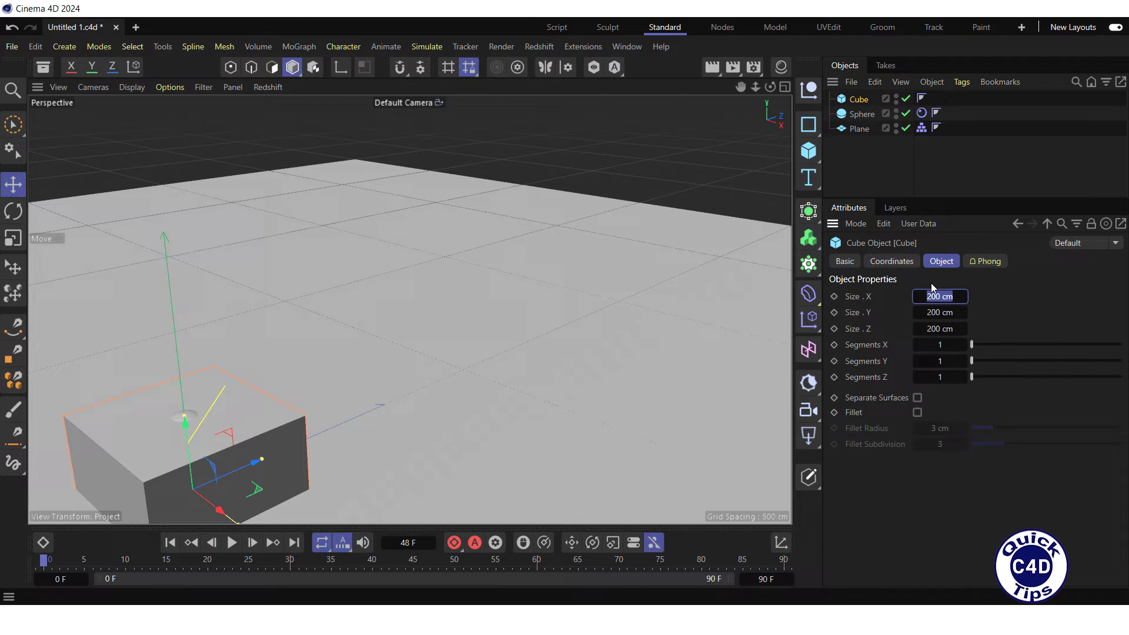
text(100)
key(Return)
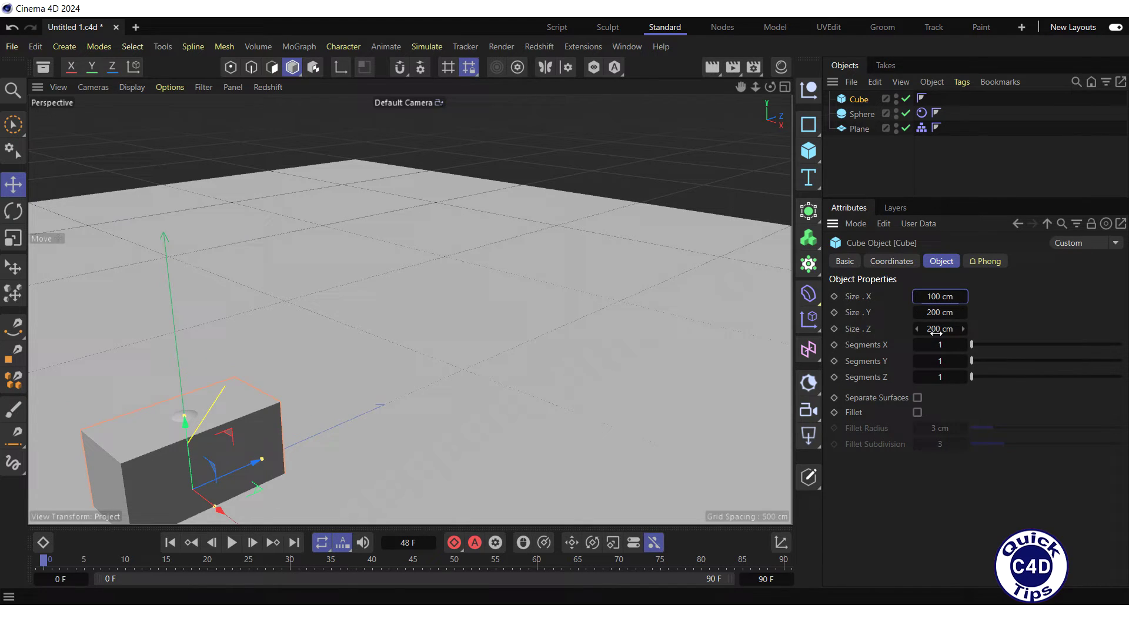
click(936, 330)
text(100)
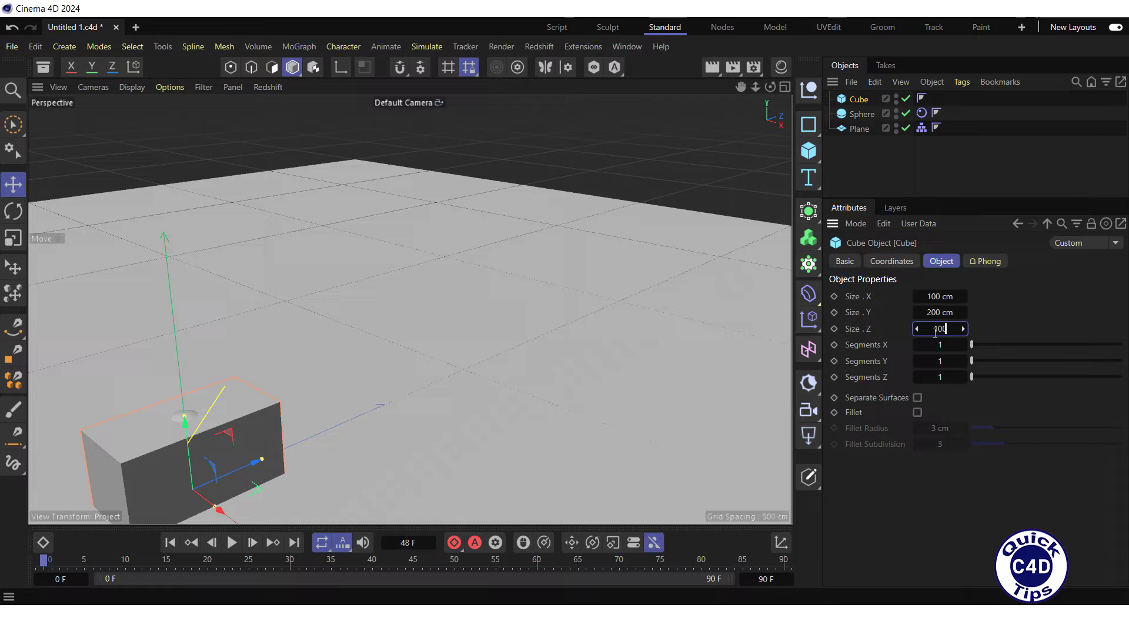
key(Return)
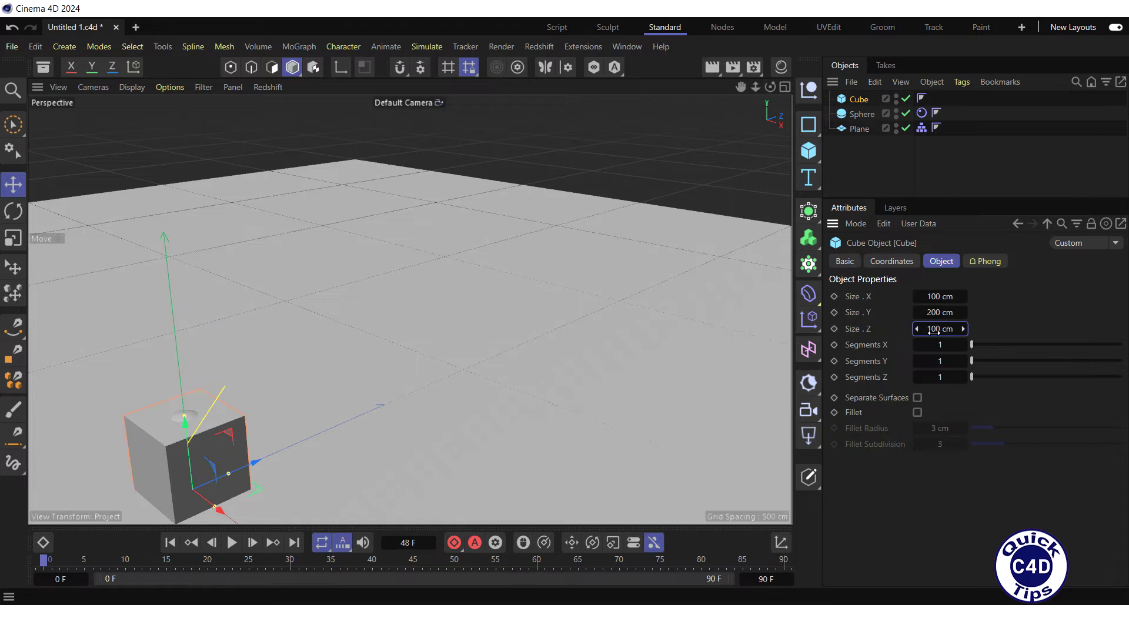
Position the cube at P.Y 100 cm and P.Z 500 cm
click(893, 262)
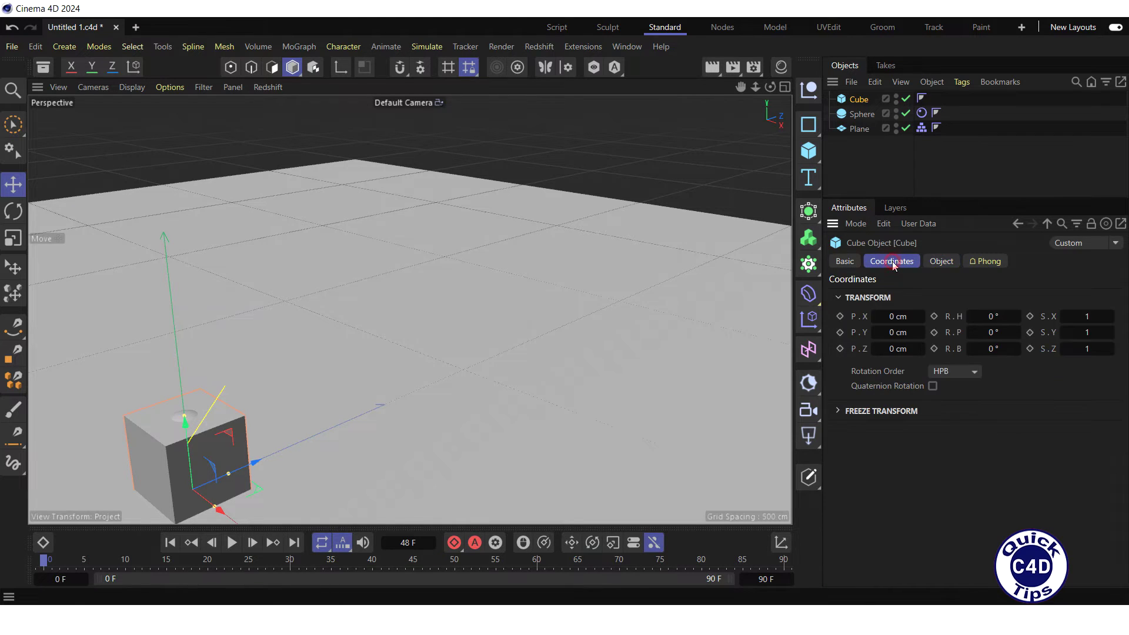
click(893, 332)
text(100)
key(Return)
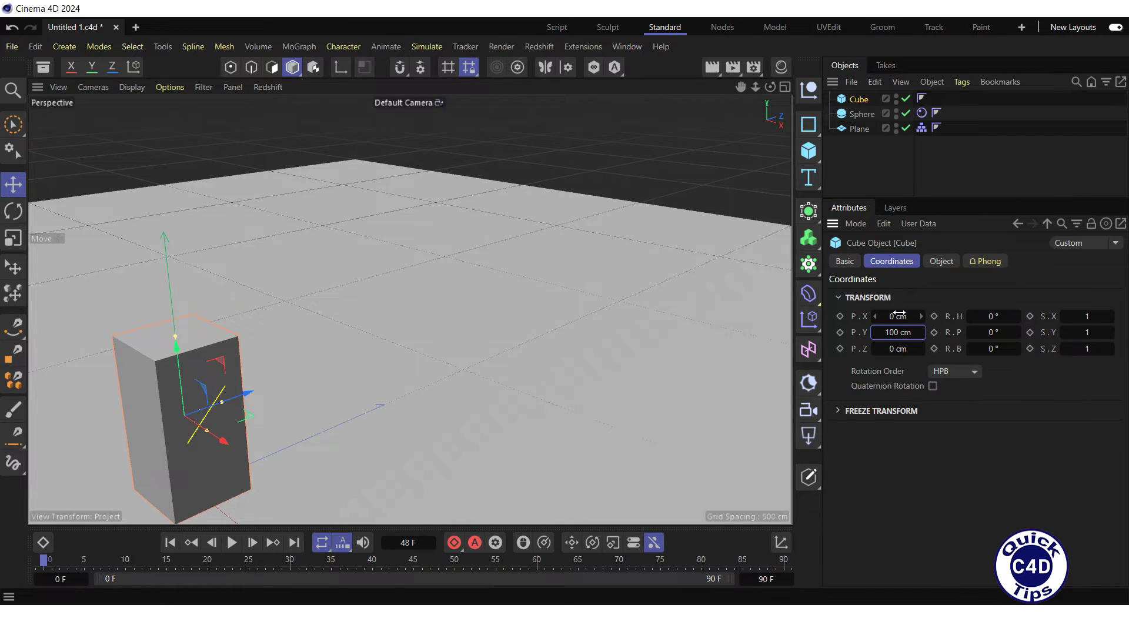
click(891, 348)
text(500)
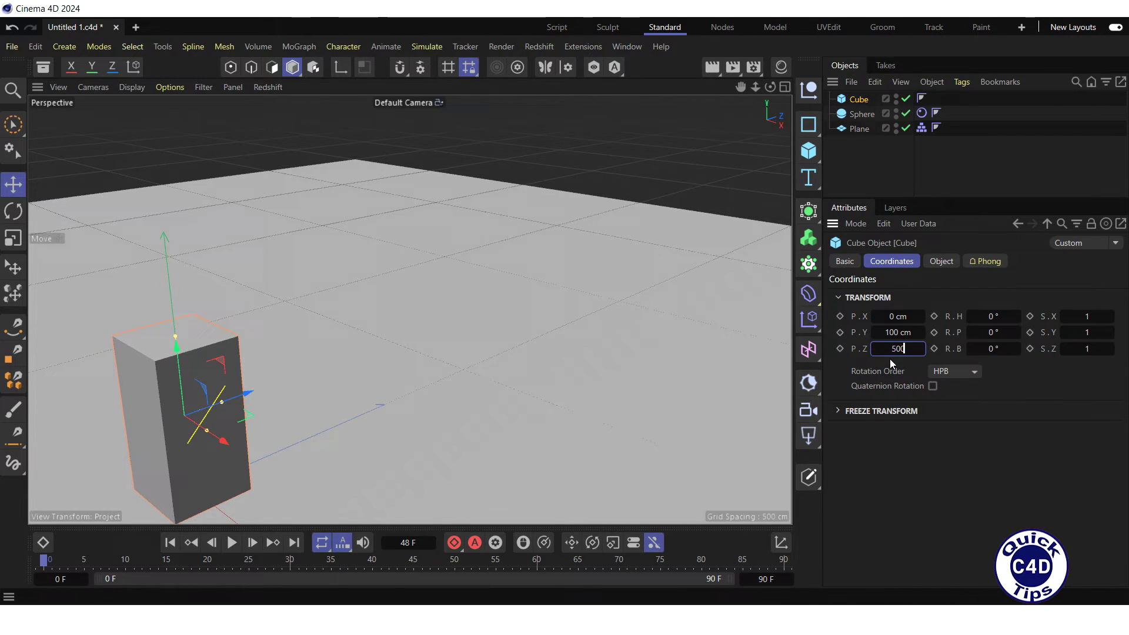
key(Return)
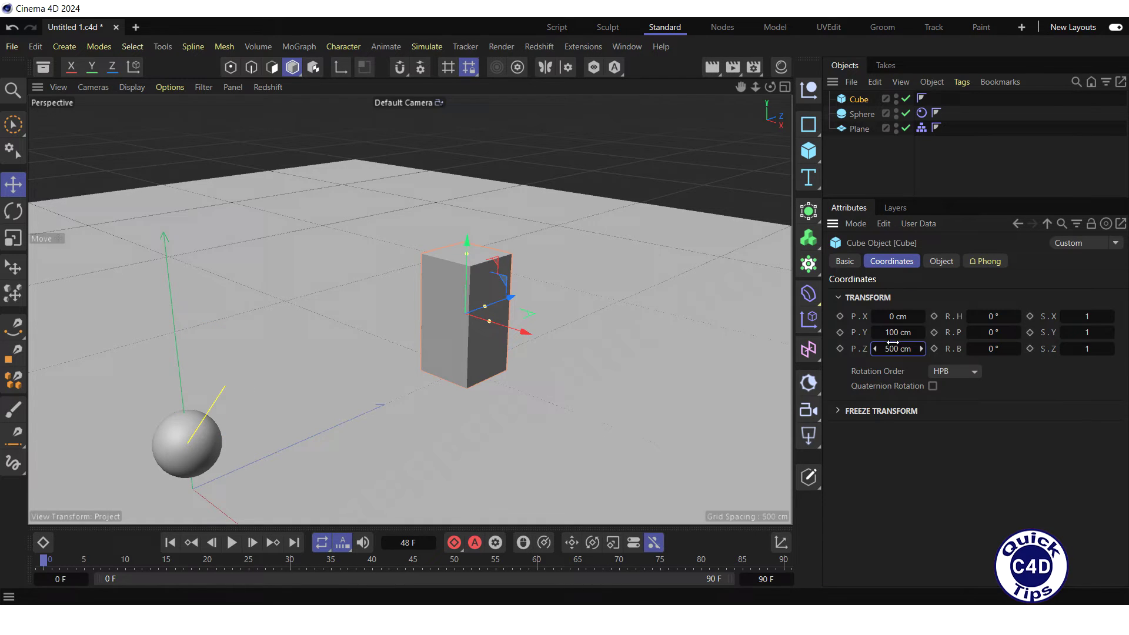
right_click(863, 103)
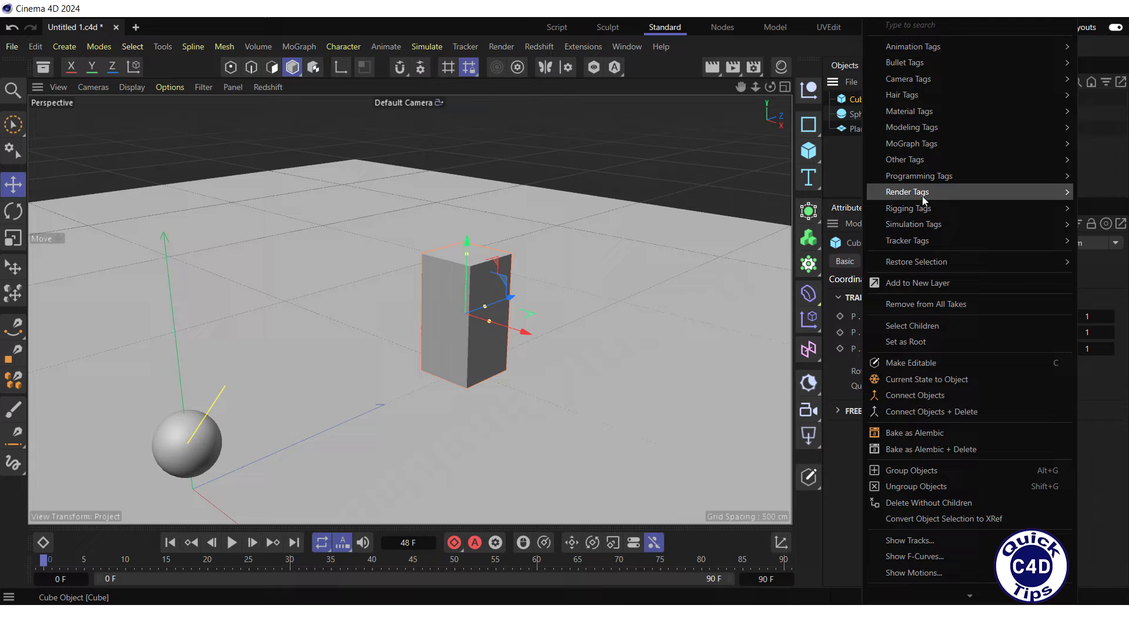
Add a Collider simulation tag to the Cube object
mouse_move(925, 225)
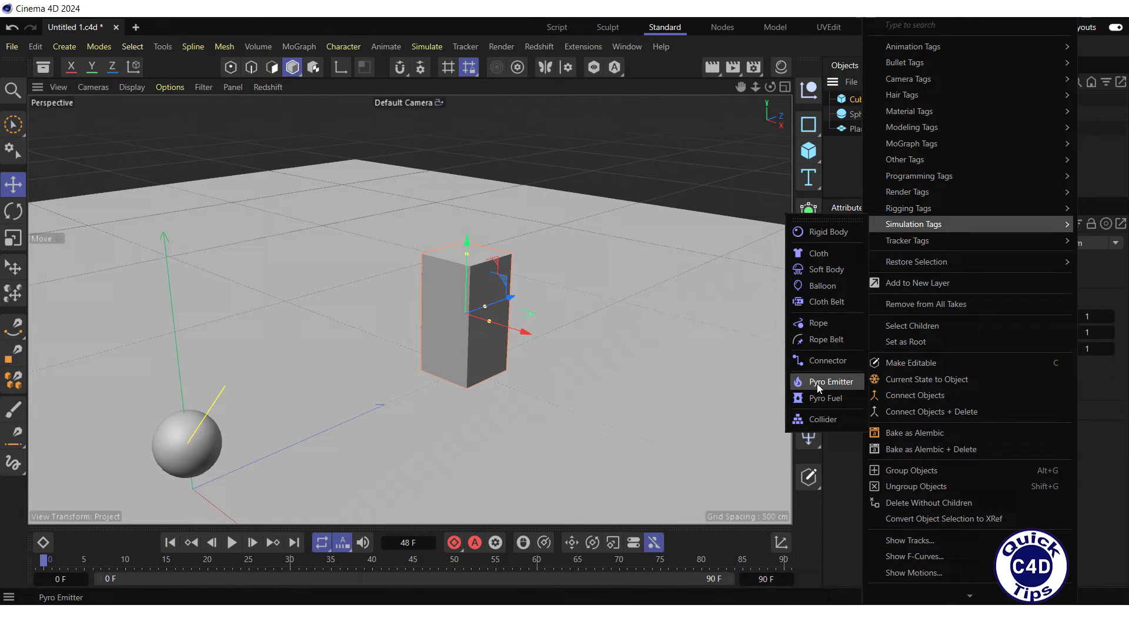
click(818, 418)
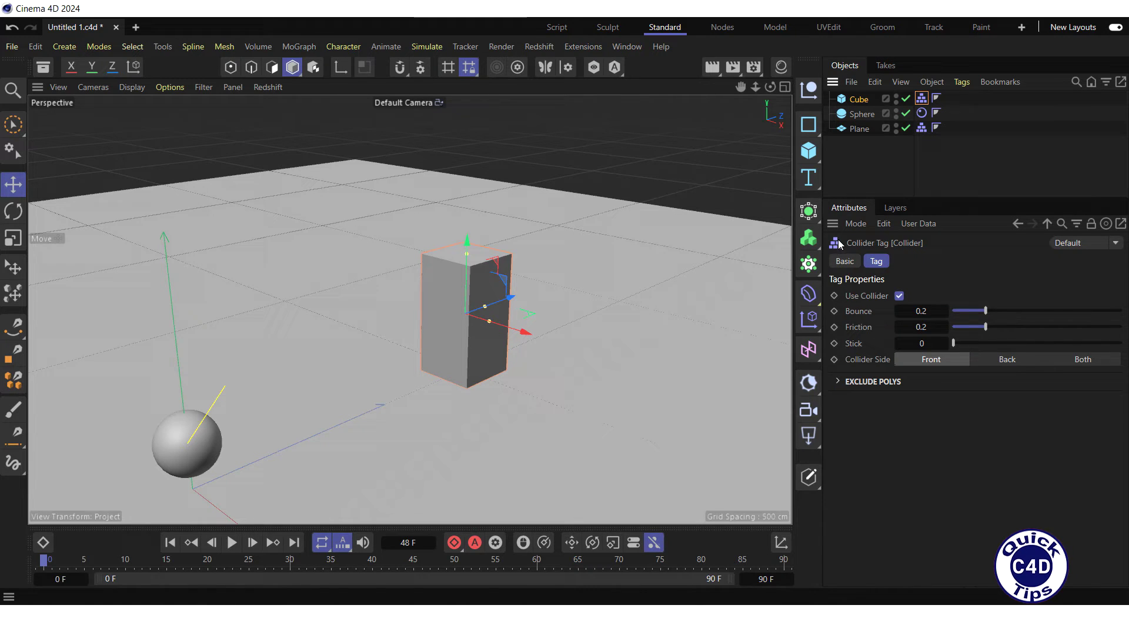
click(809, 152)
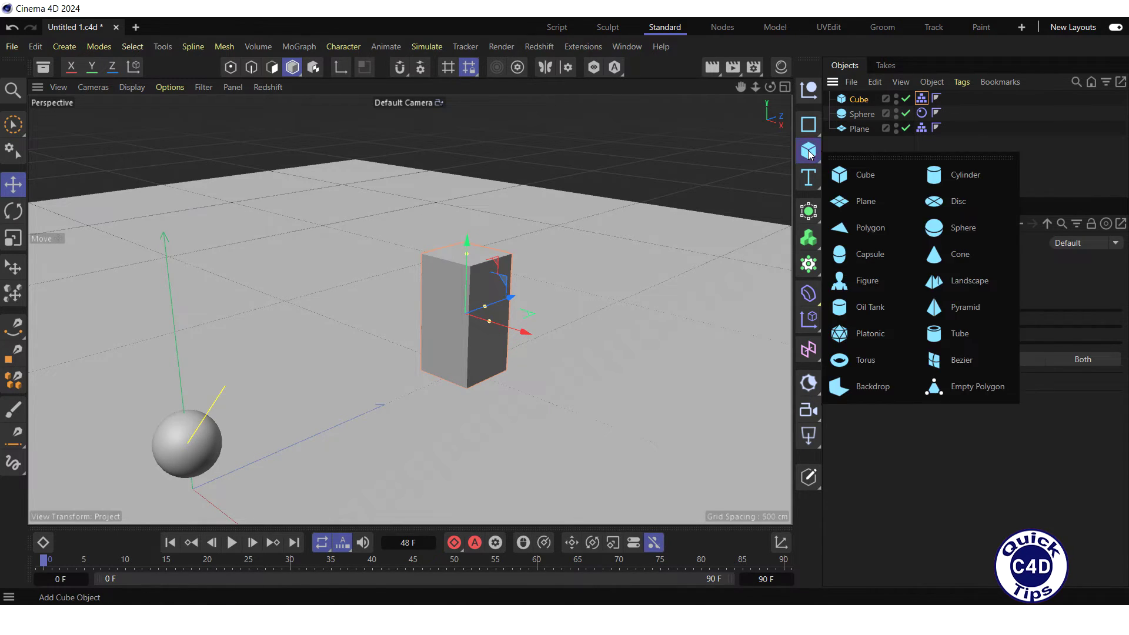
Add a sphere named Target with a 60 cm radius
click(961, 231)
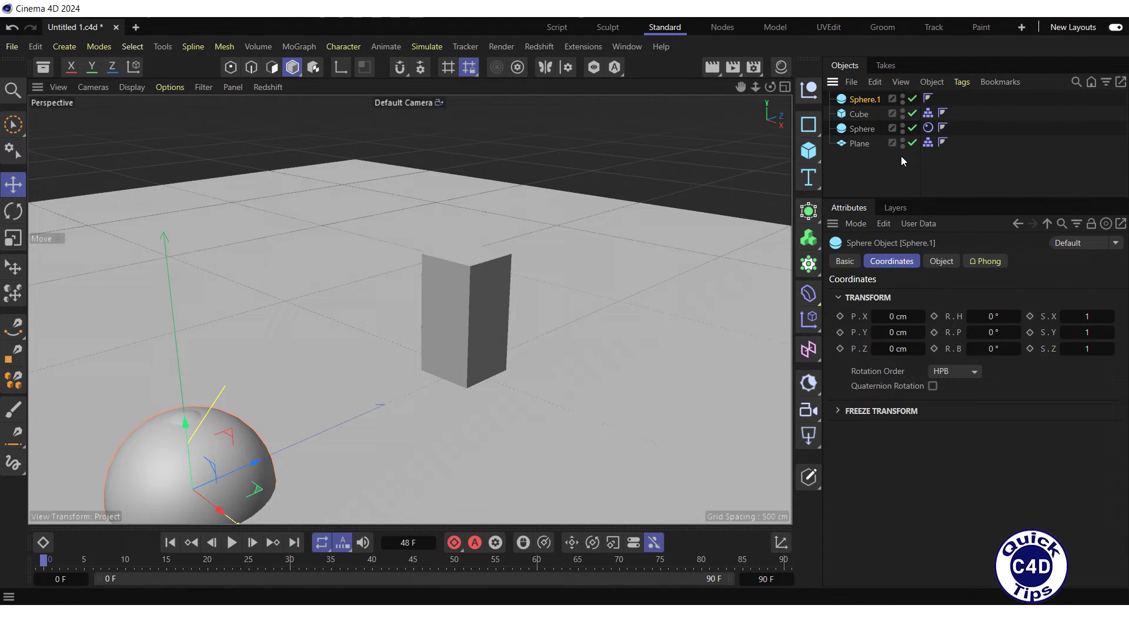
double_click(866, 100)
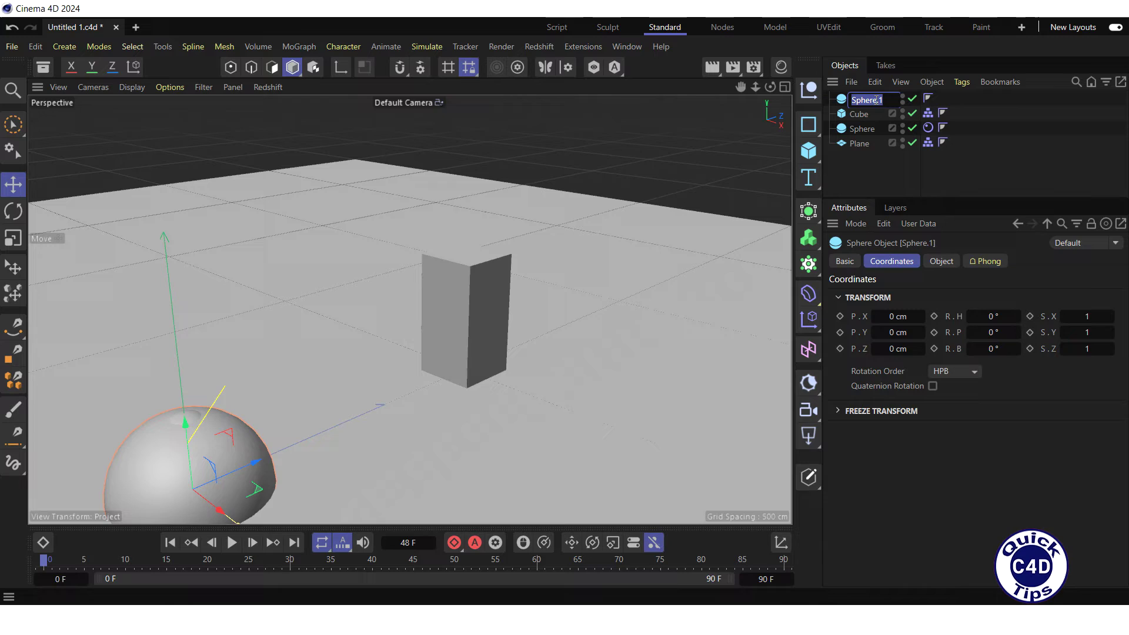
text(Targe)
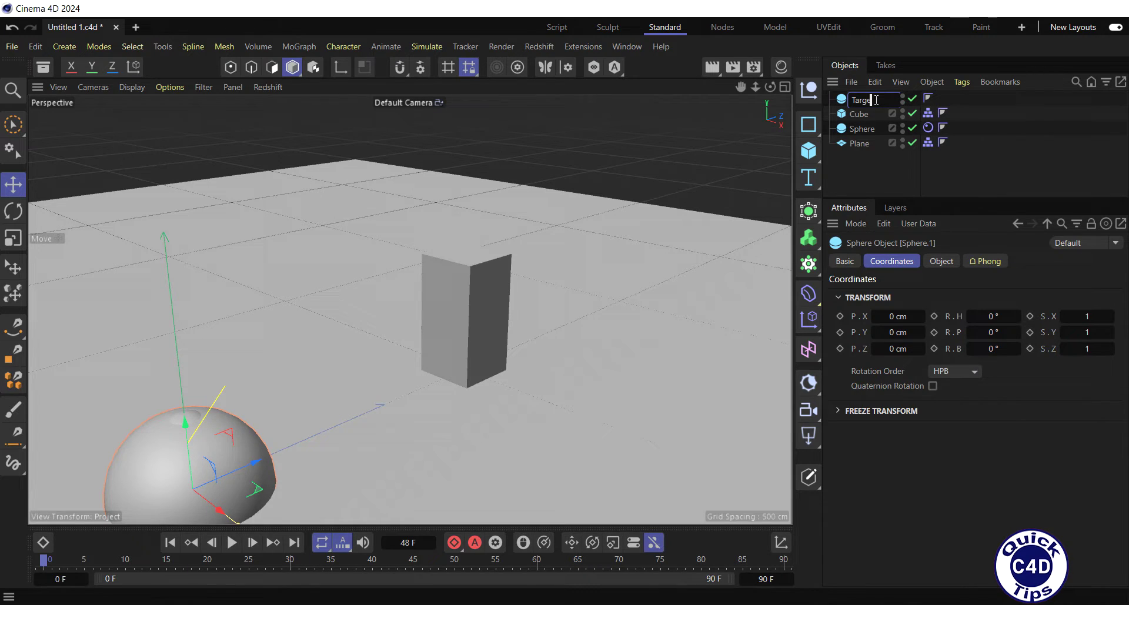
text(t)
key(Return)
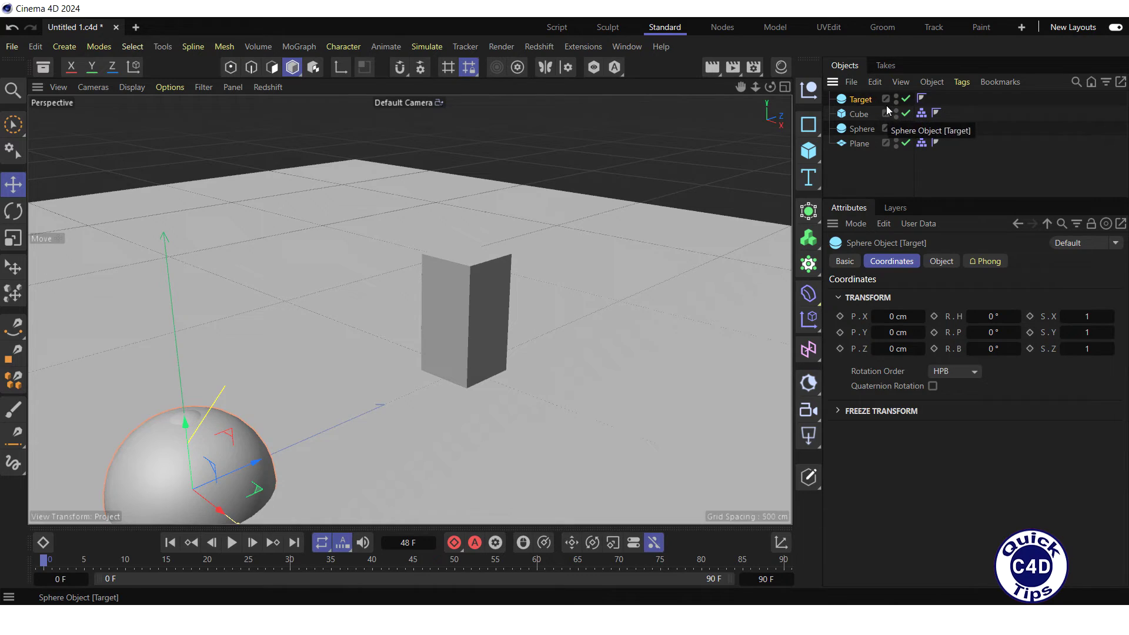
click(943, 263)
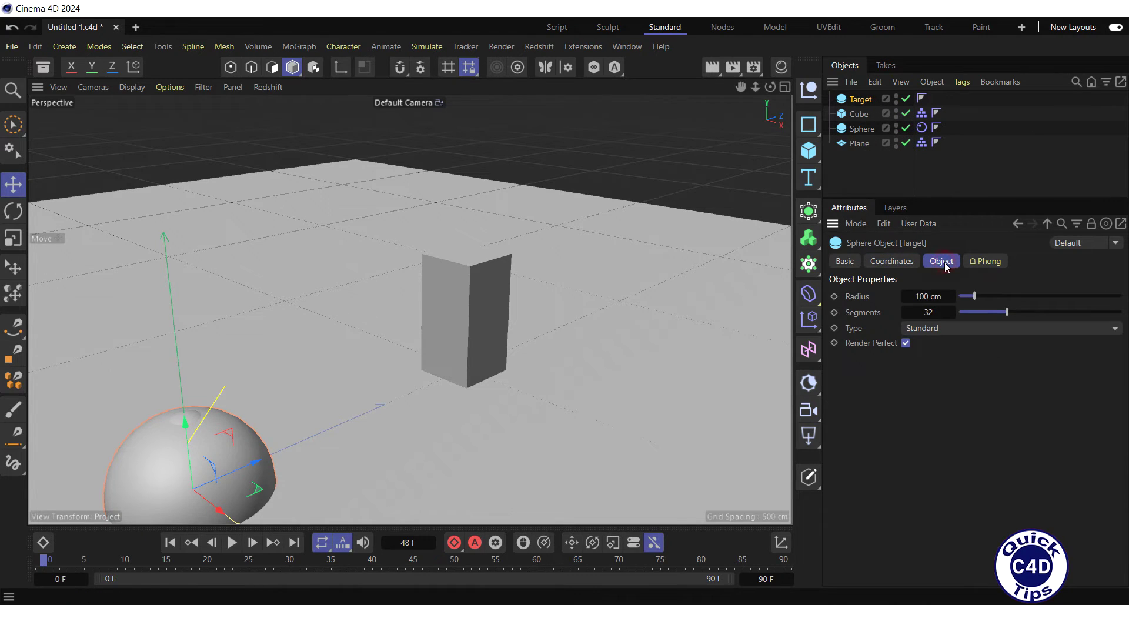
click(927, 297)
text(60)
key(Return)
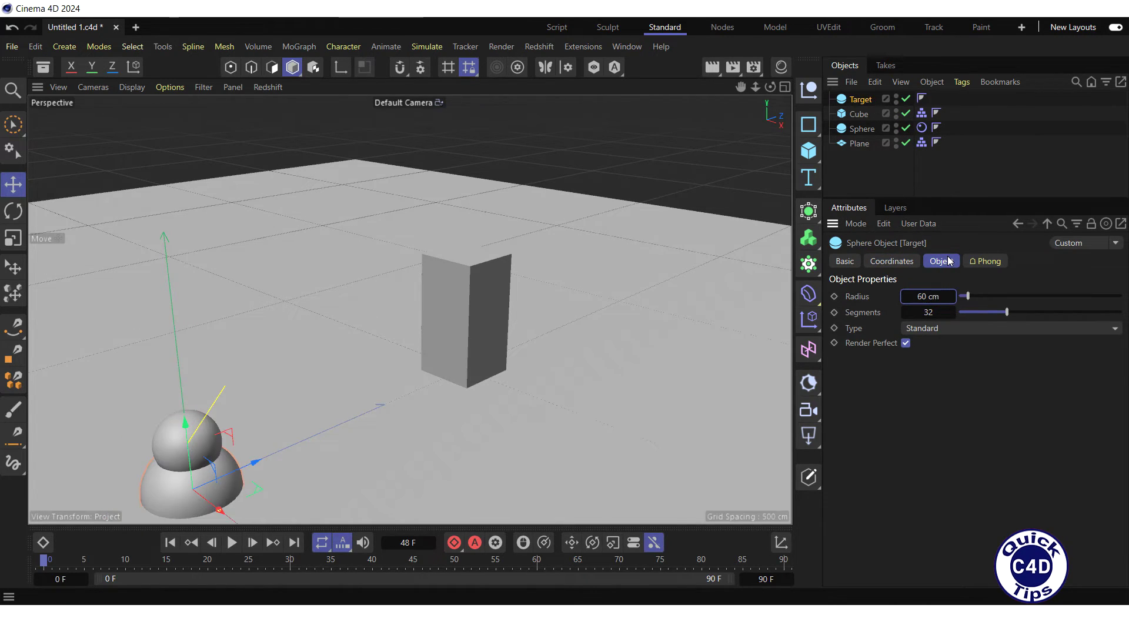
Position Target at P.Y 260 cm and P.Z 500 cm, on top of the cube
click(898, 263)
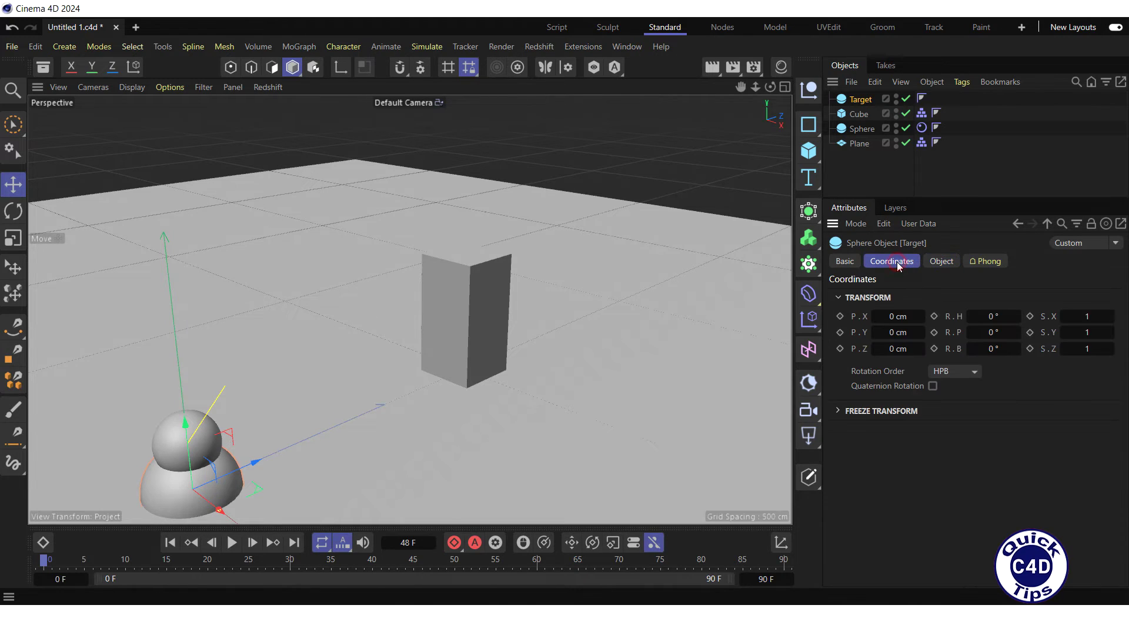
click(888, 333)
text(260)
key(Return)
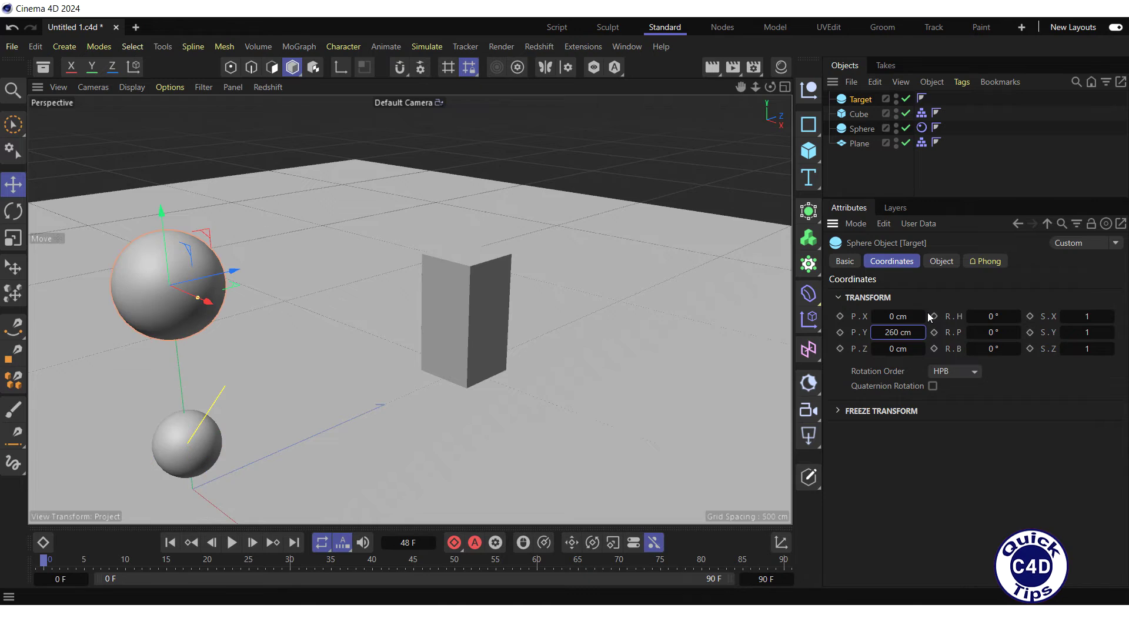
click(893, 349)
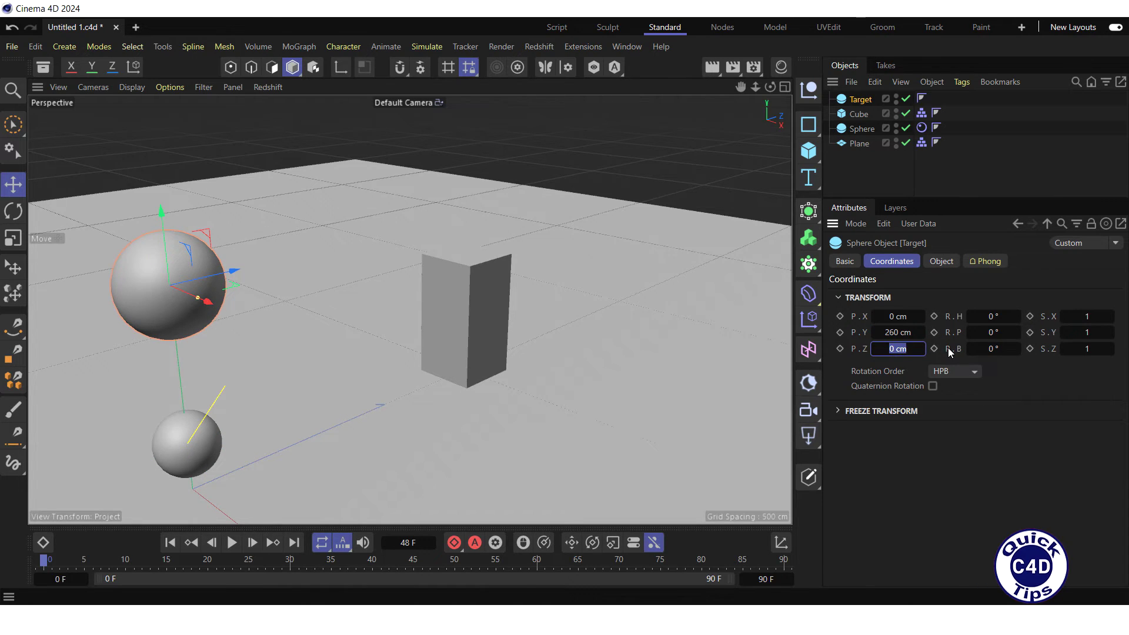
text(500)
key(Return)
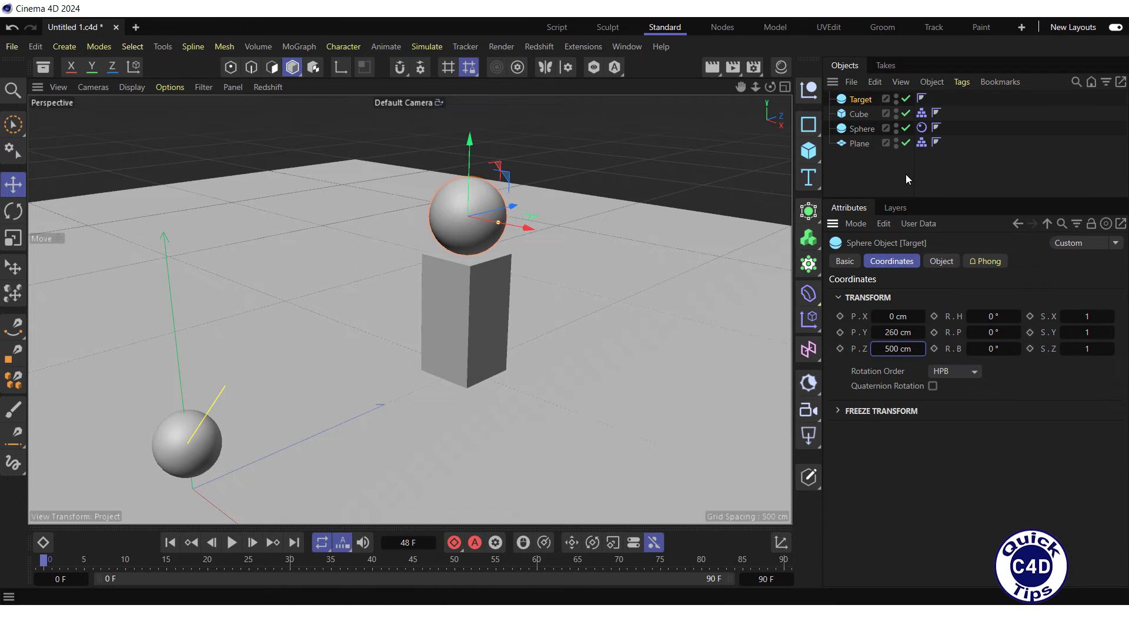
Give the Target sphere its own Rigid Body tag
right_click(865, 101)
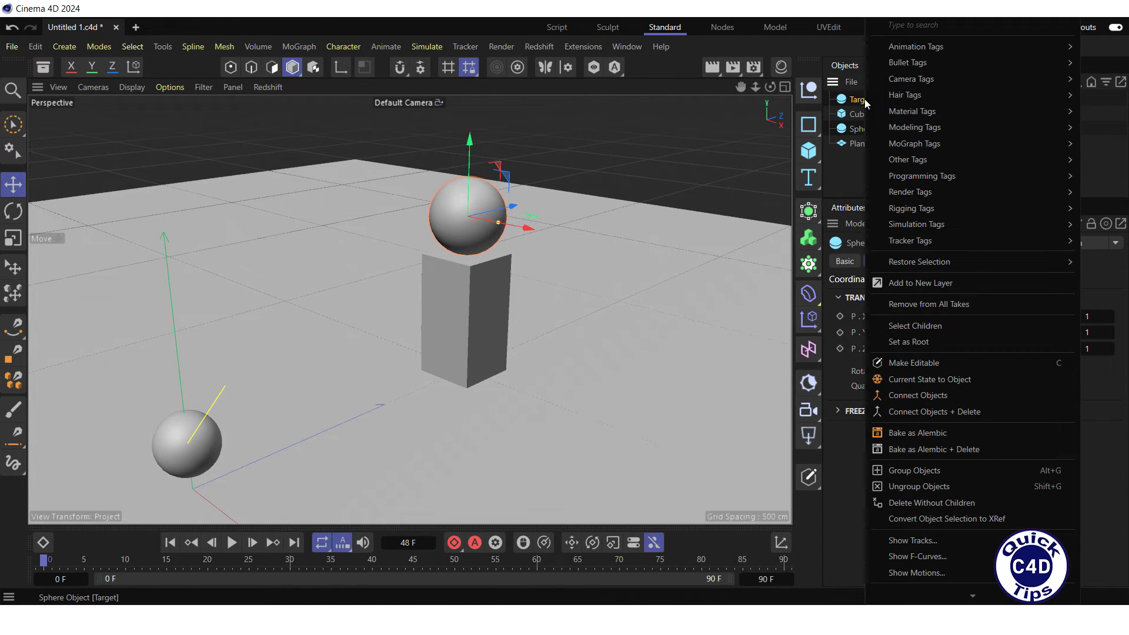
mouse_move(933, 226)
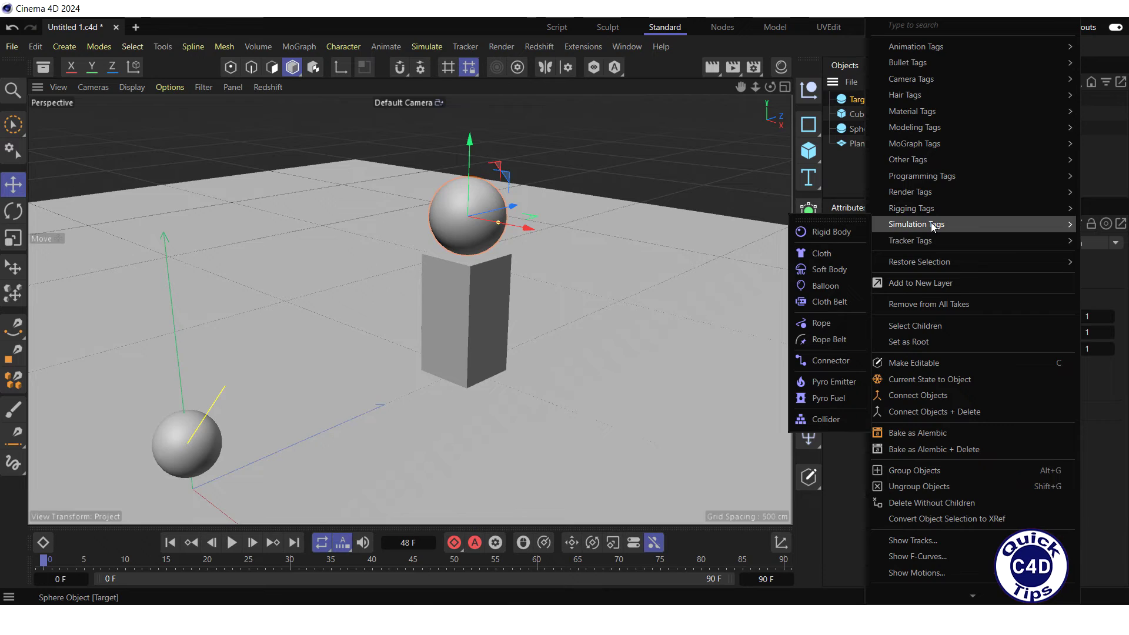
click(832, 231)
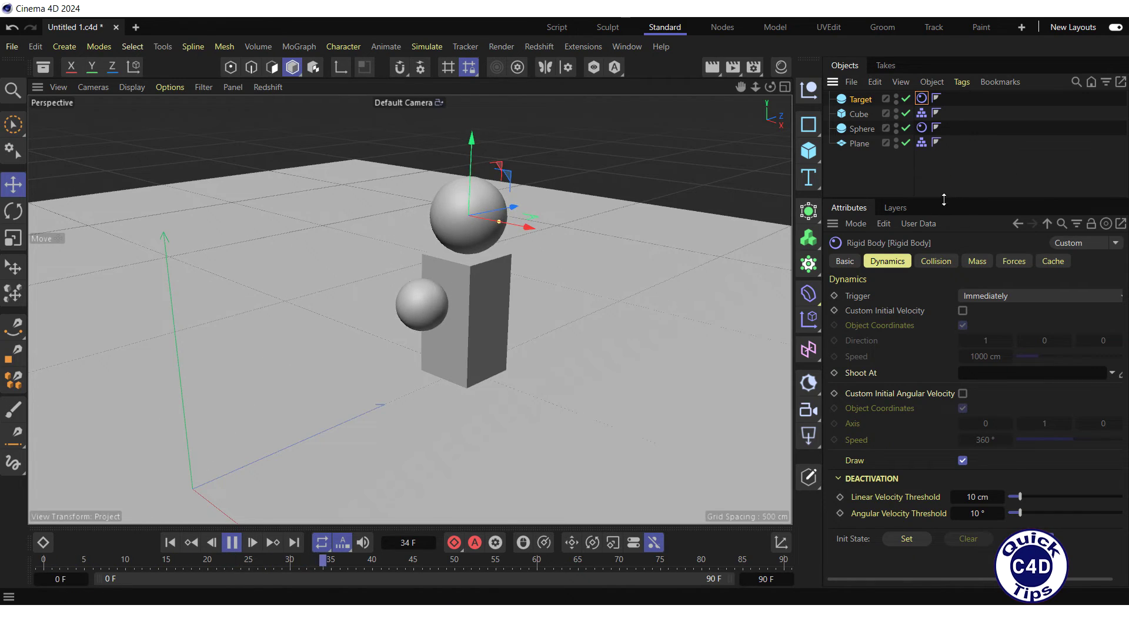
Set Target's rigid-body density to 0.1, then stop playback and rewind to frame 0
click(977, 261)
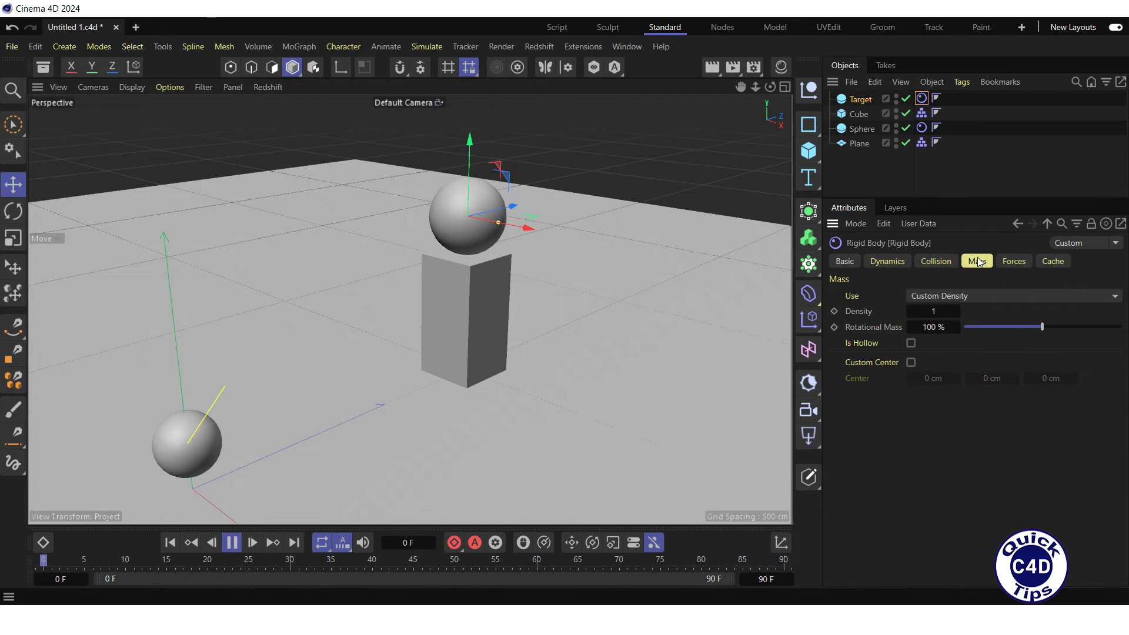
click(935, 311)
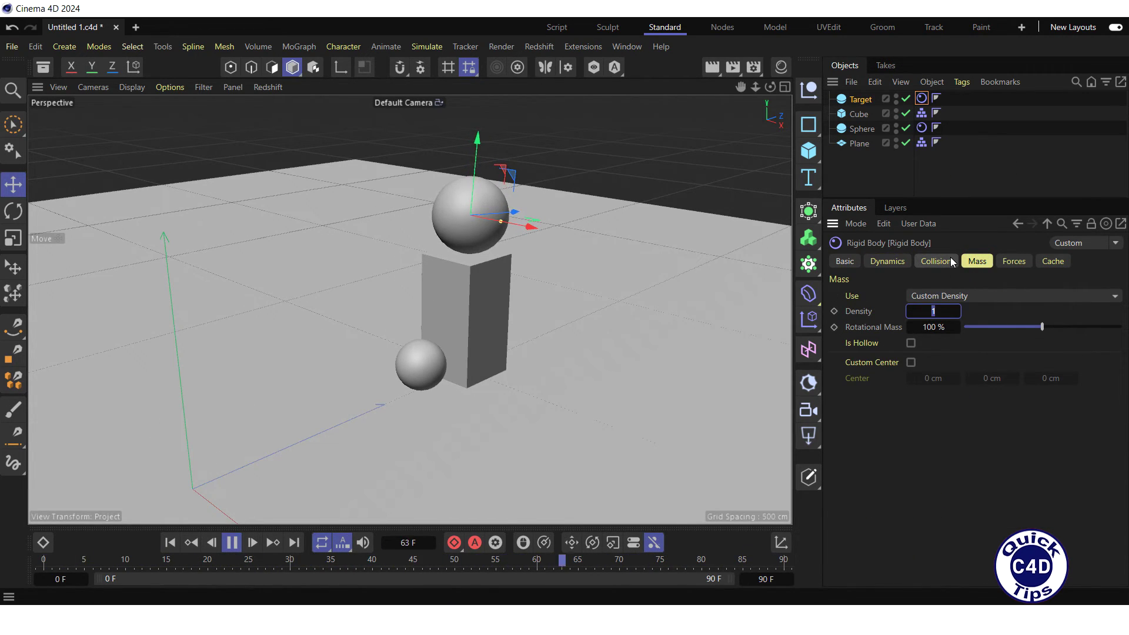
text(0.1)
key(Return)
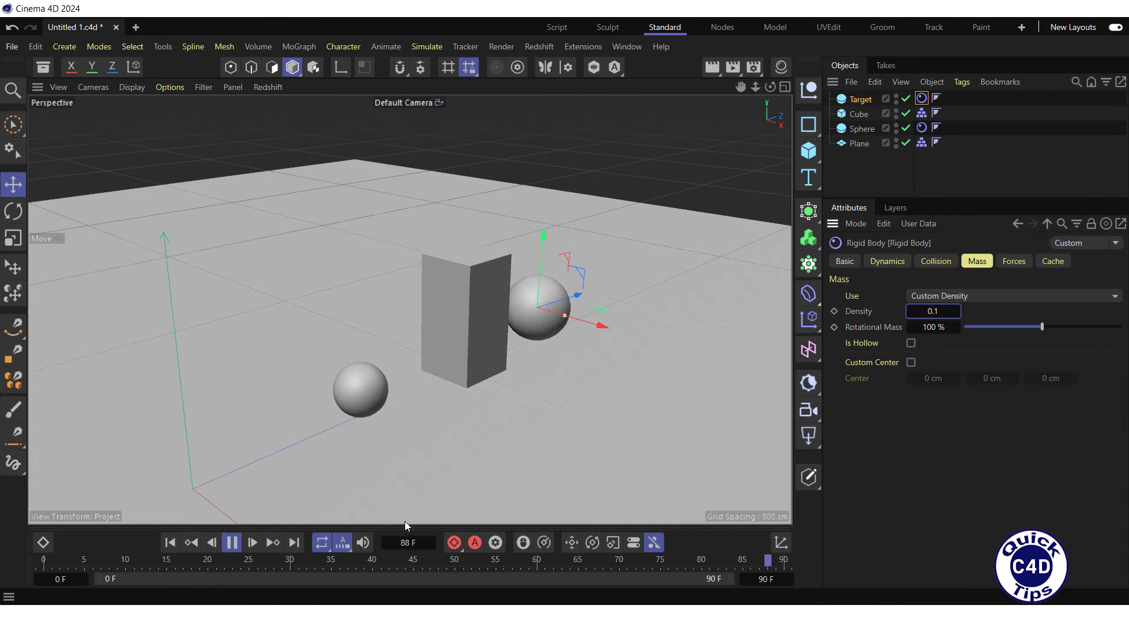
click(232, 542)
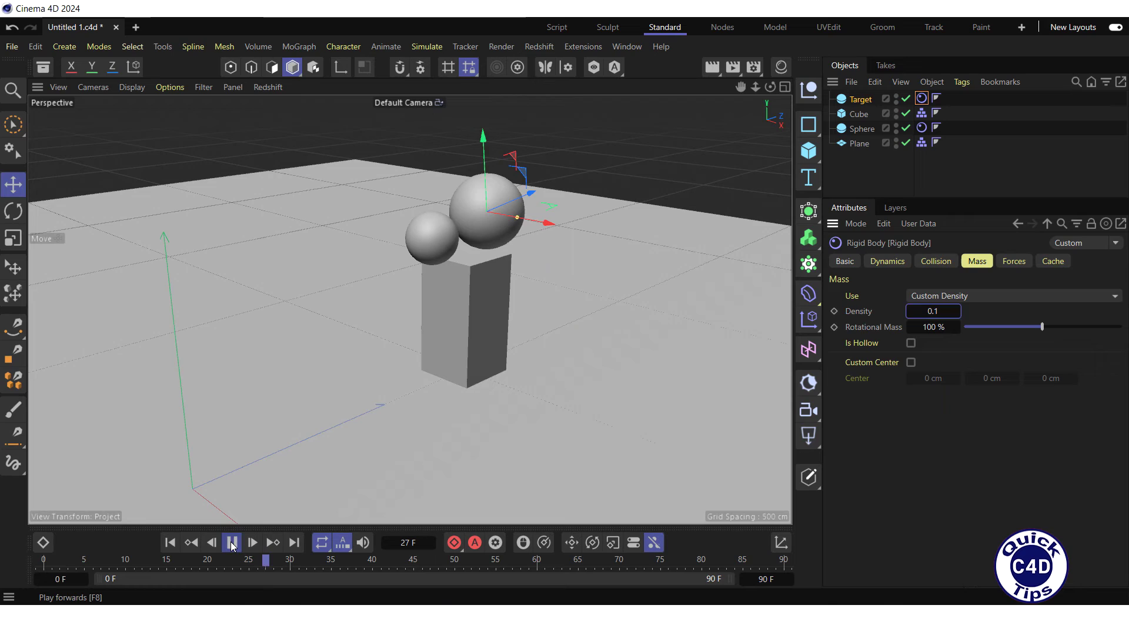
click(170, 542)
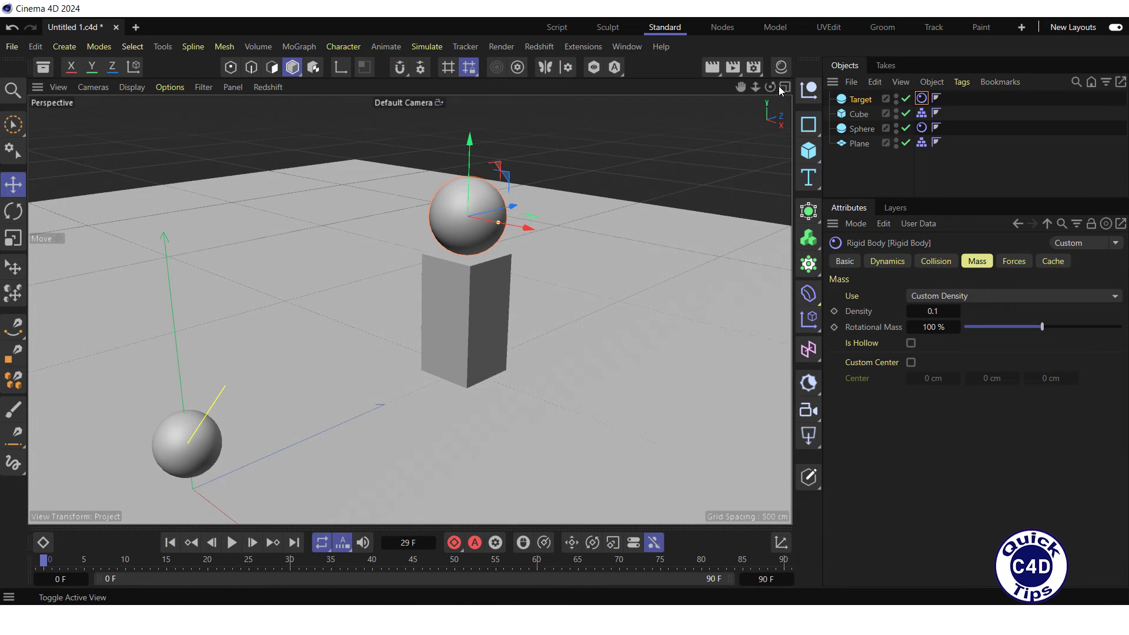
Create a standard material darkened to 17% value and apply it to the Plane
click(781, 67)
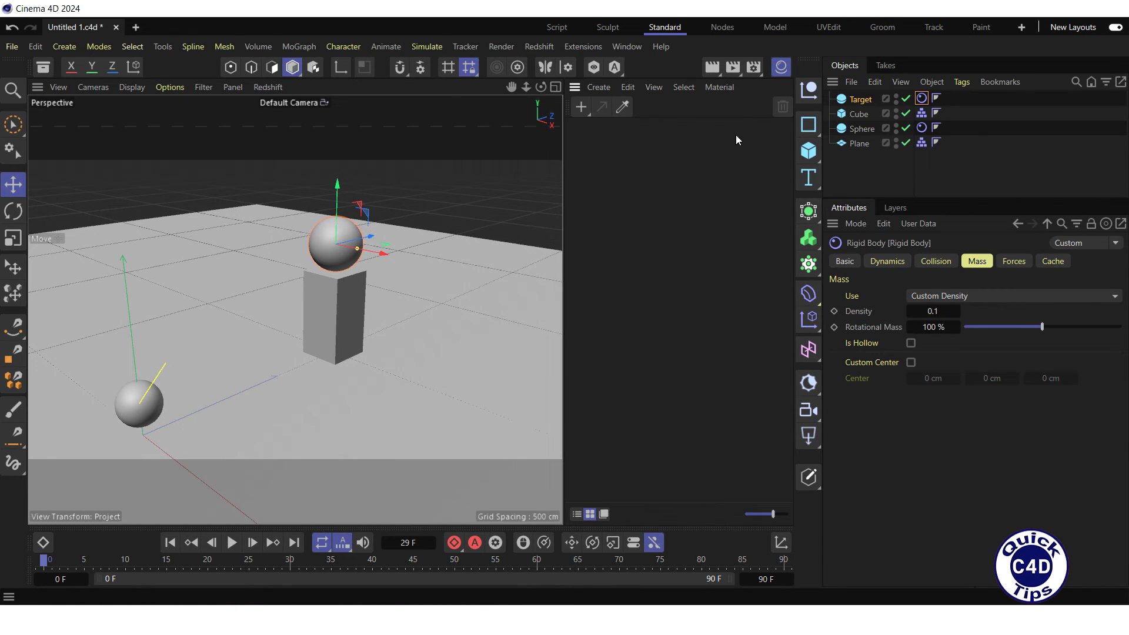
click(599, 87)
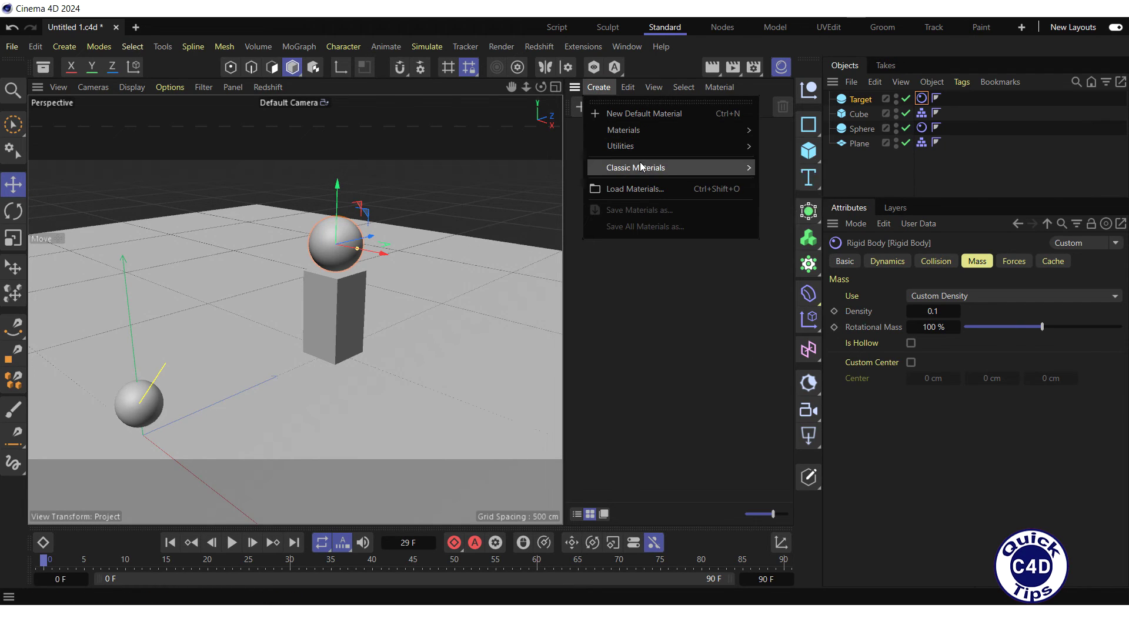
mouse_move(641, 169)
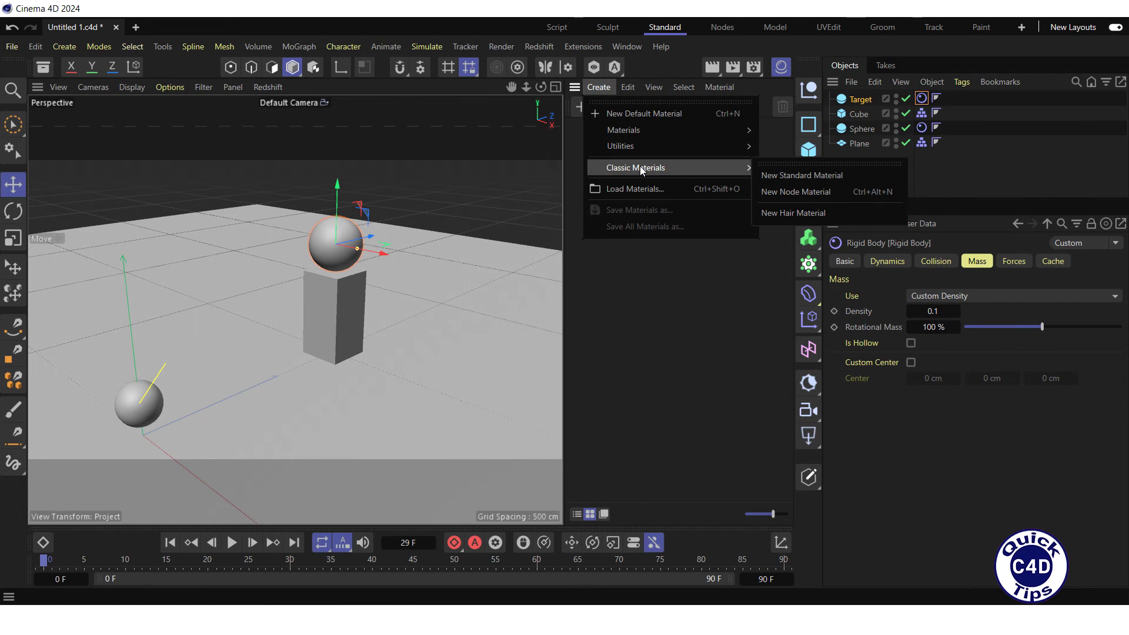
click(800, 176)
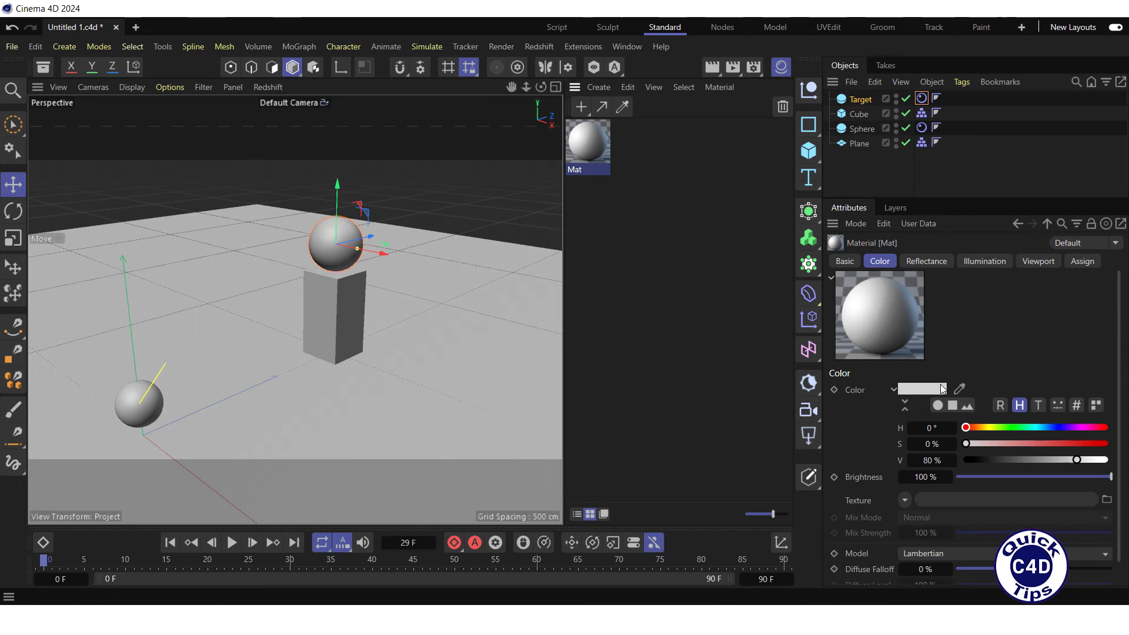
drag(1075, 462, 990, 462)
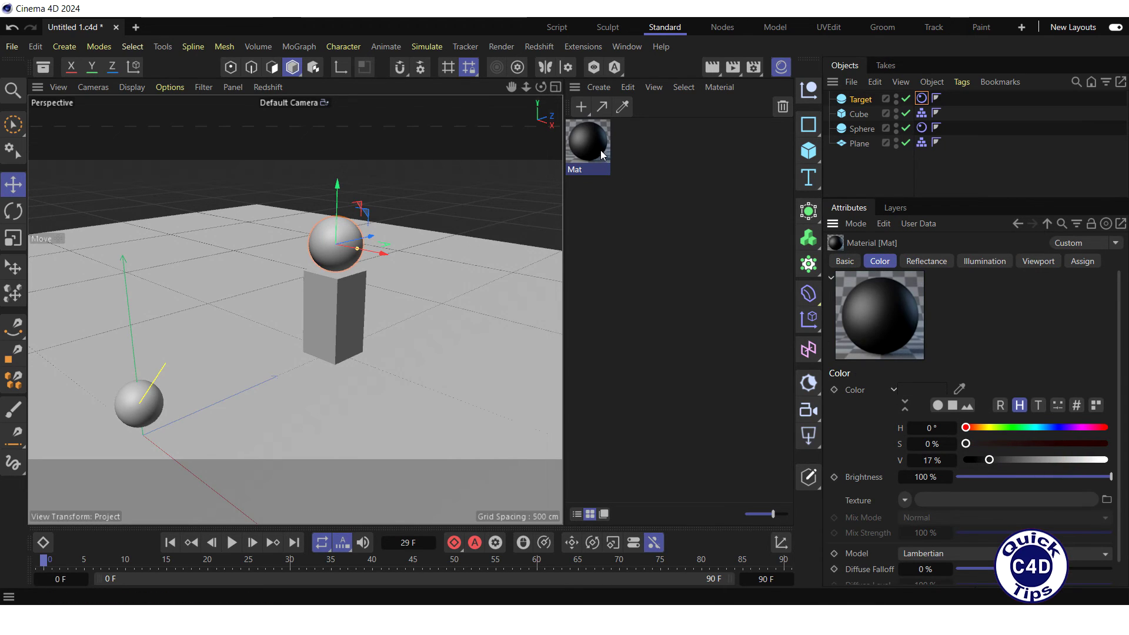
drag(588, 138, 640, 155)
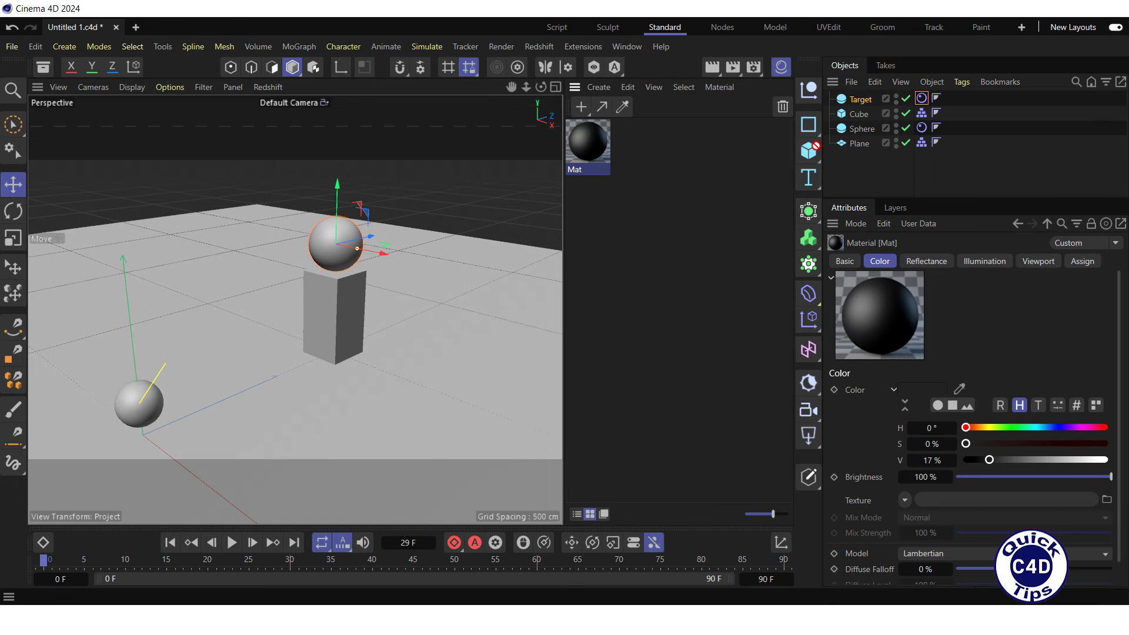
drag(813, 145, 858, 146)
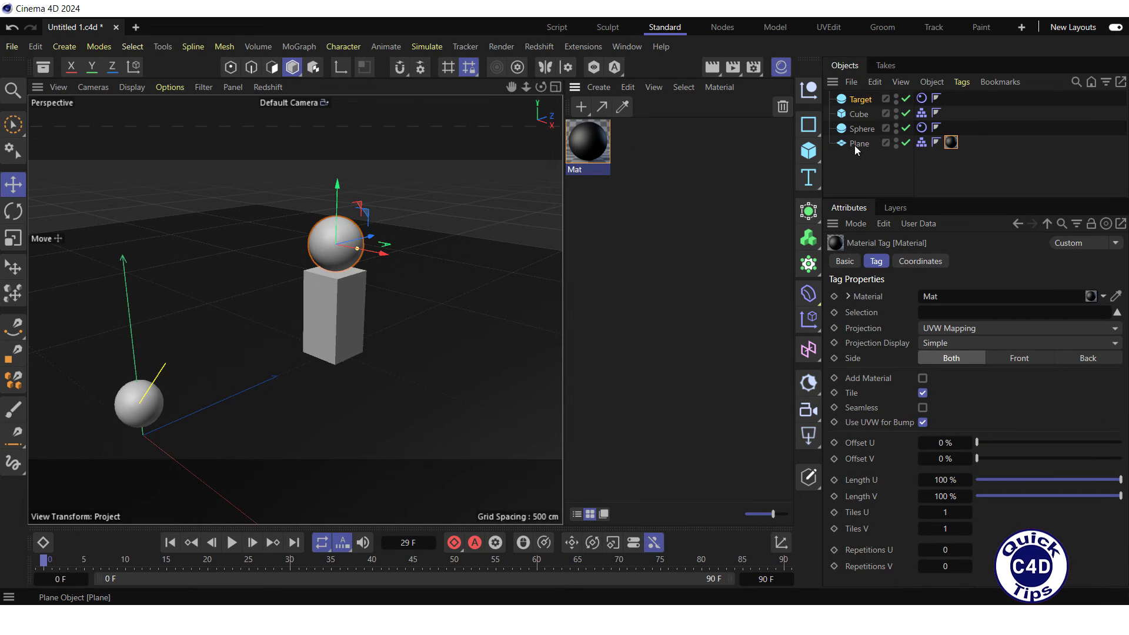
Create a second standard material with a yellow hue and apply it to the Cube
click(599, 88)
mouse_move(688, 171)
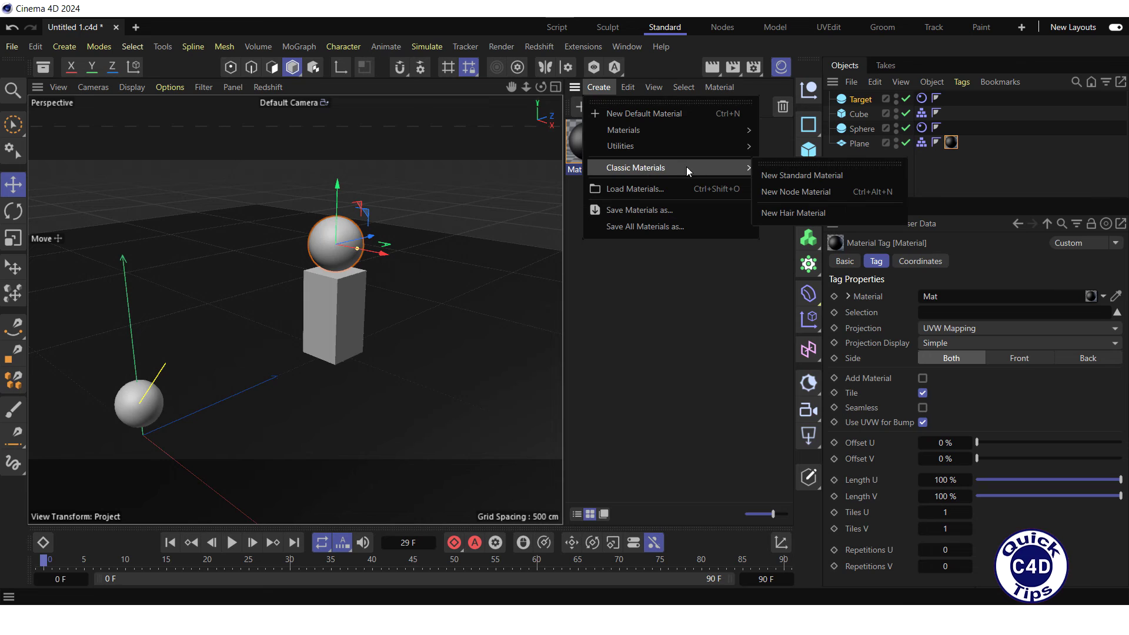
click(779, 177)
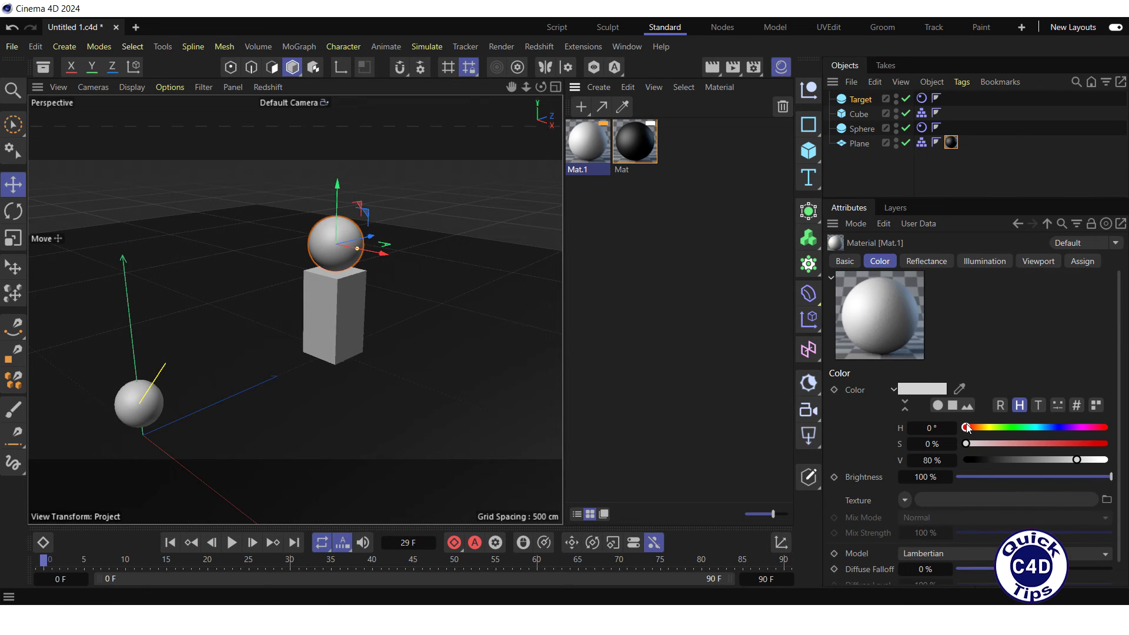
drag(967, 428, 1035, 451)
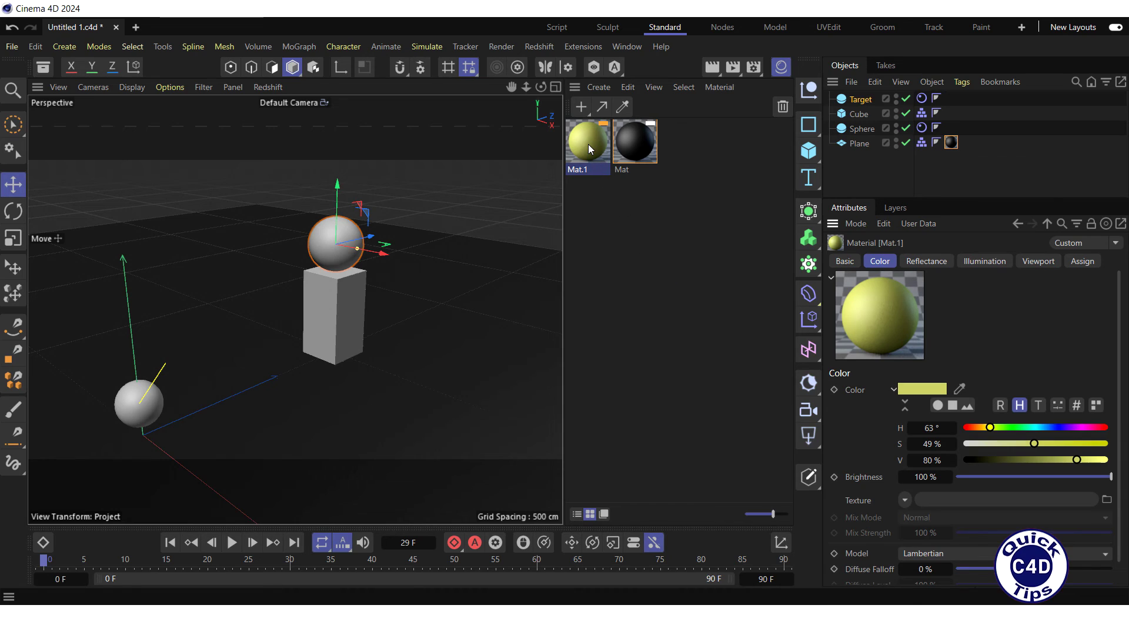
drag(589, 144, 854, 114)
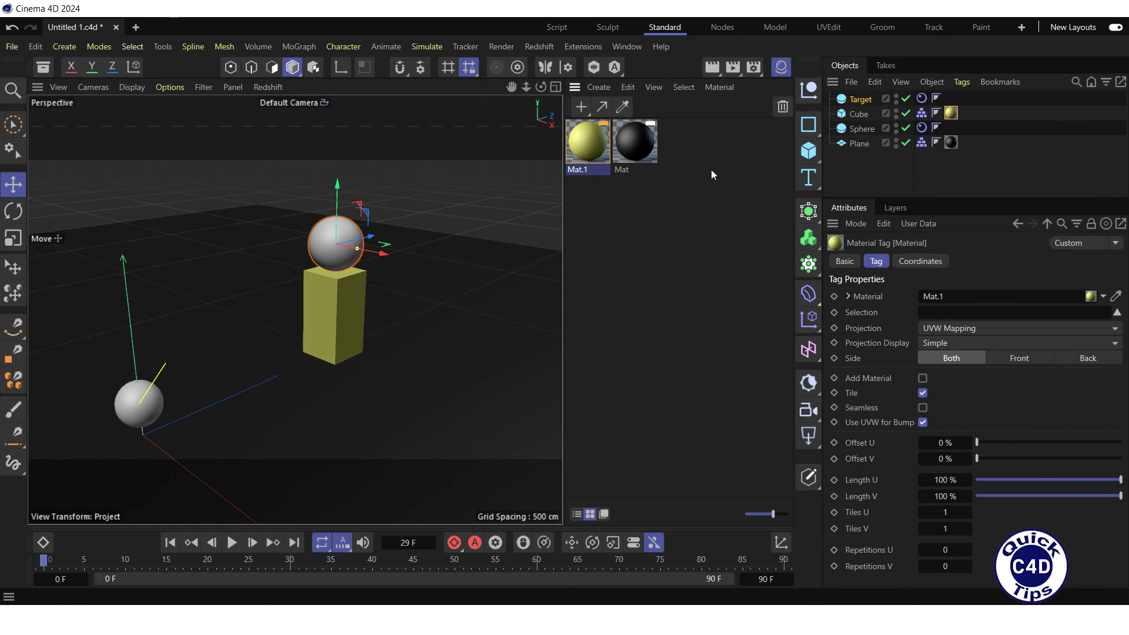
Create Mat.2 with a Gradient colour texture loaded from the Pattern 2 preset
click(598, 87)
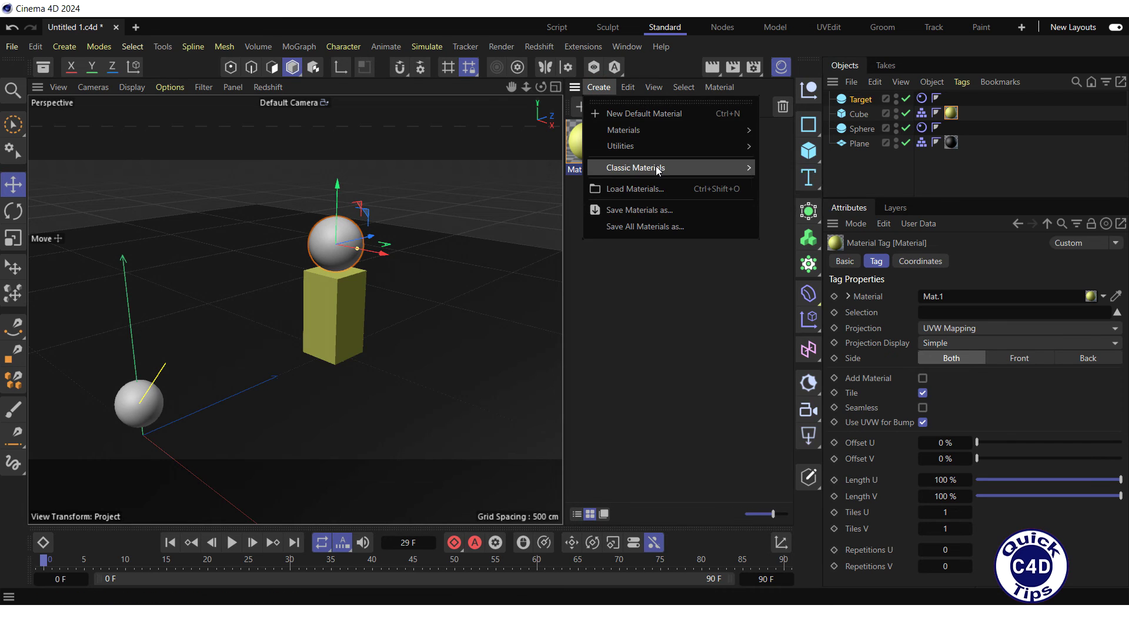
mouse_move(658, 170)
click(774, 178)
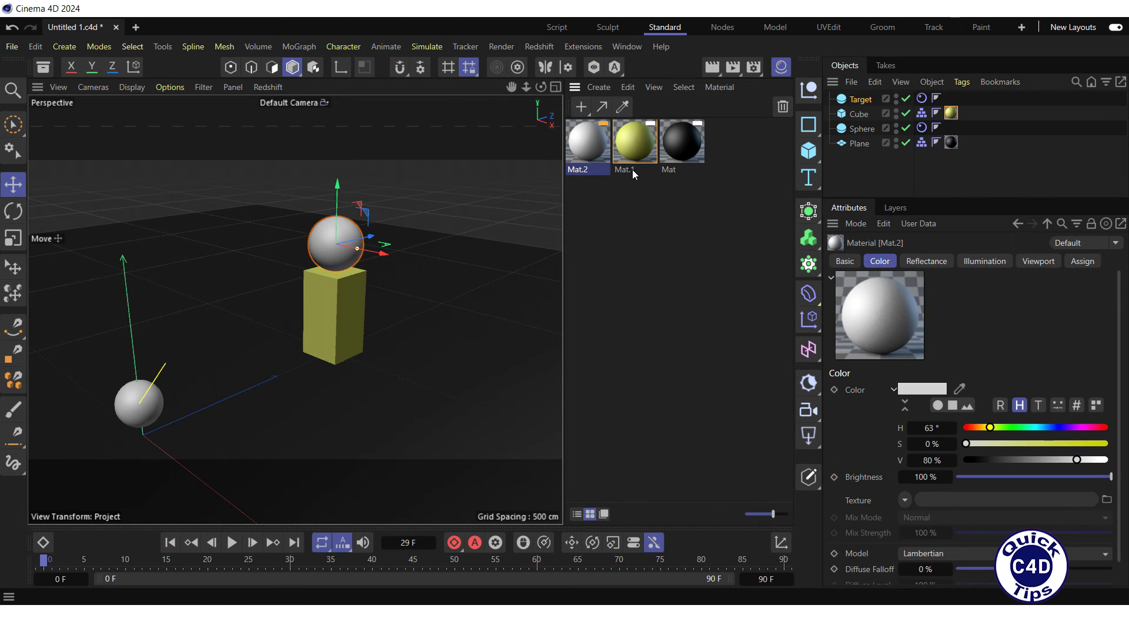
double_click(589, 140)
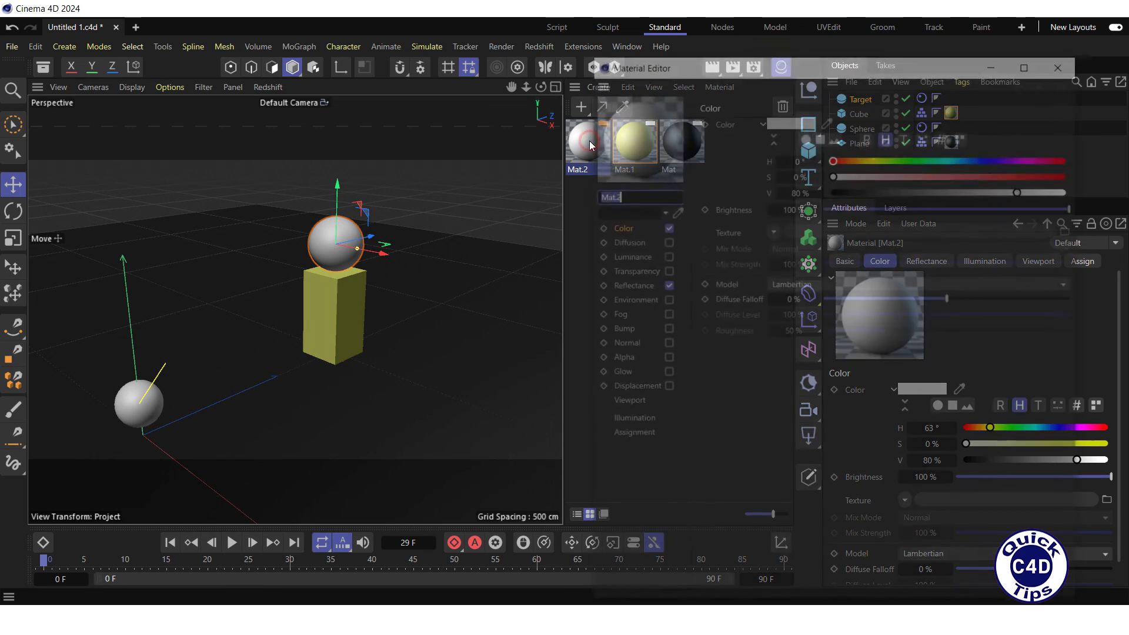
click(621, 227)
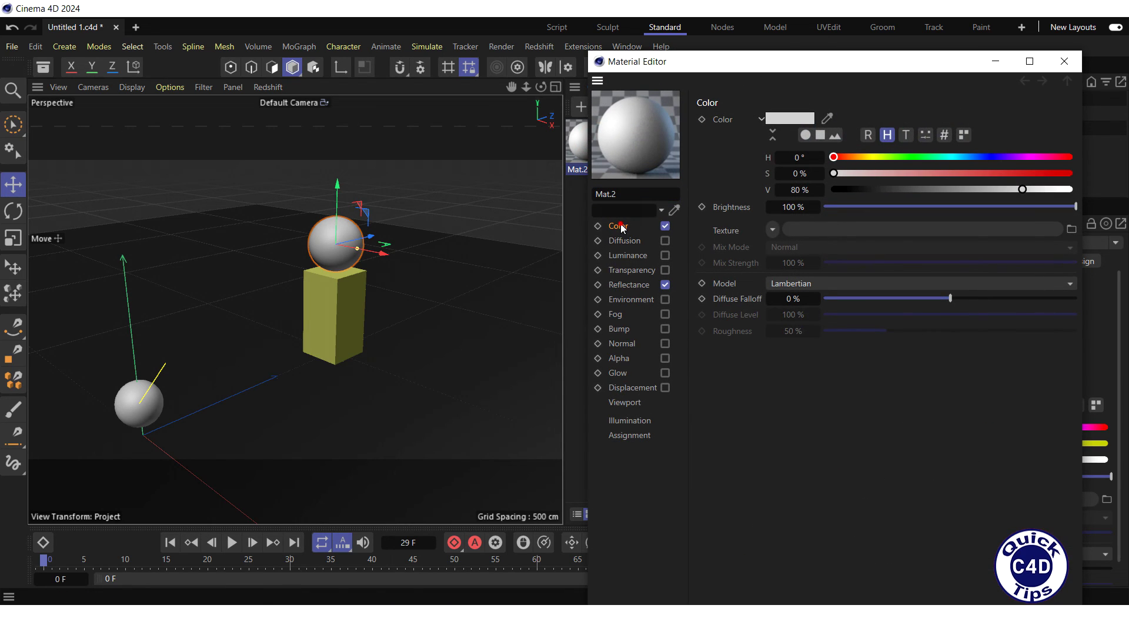
click(773, 230)
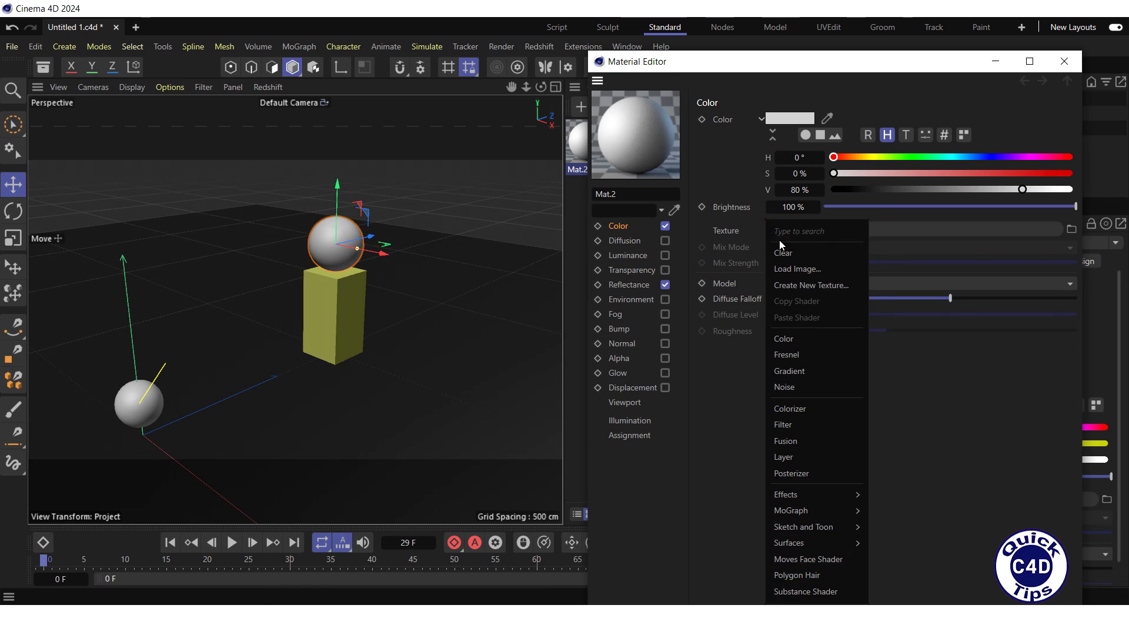
click(790, 371)
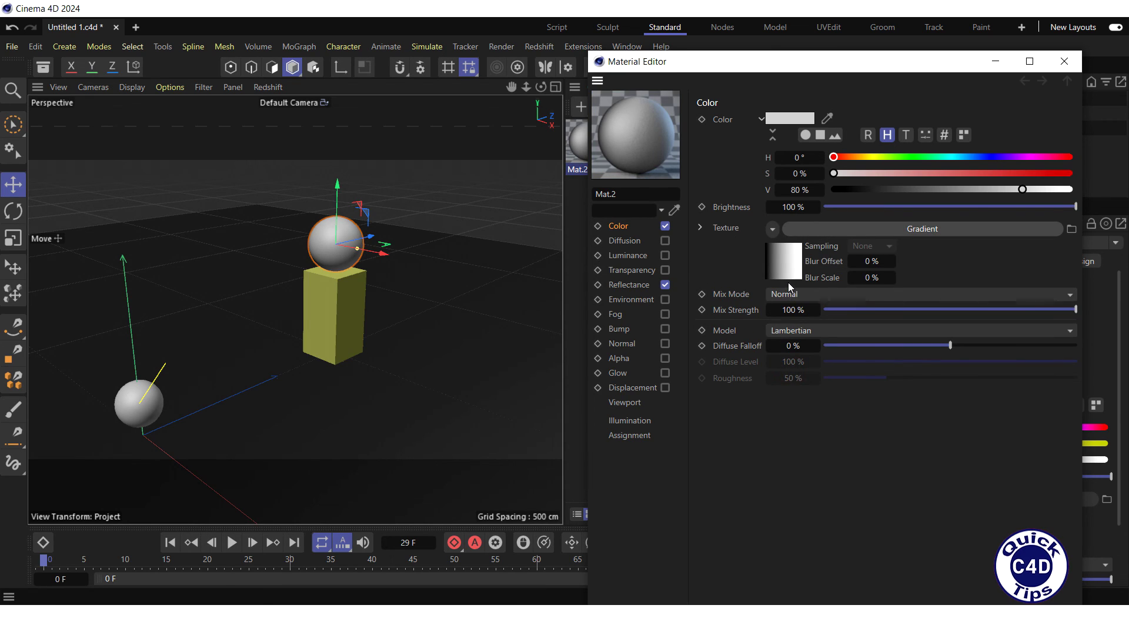
click(790, 267)
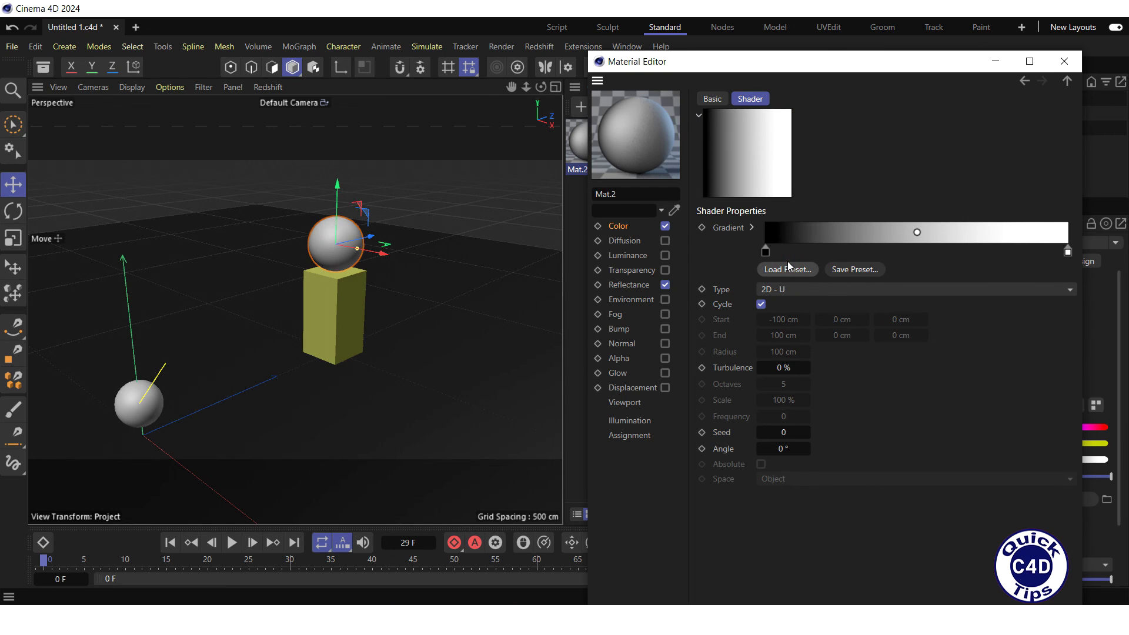
click(788, 270)
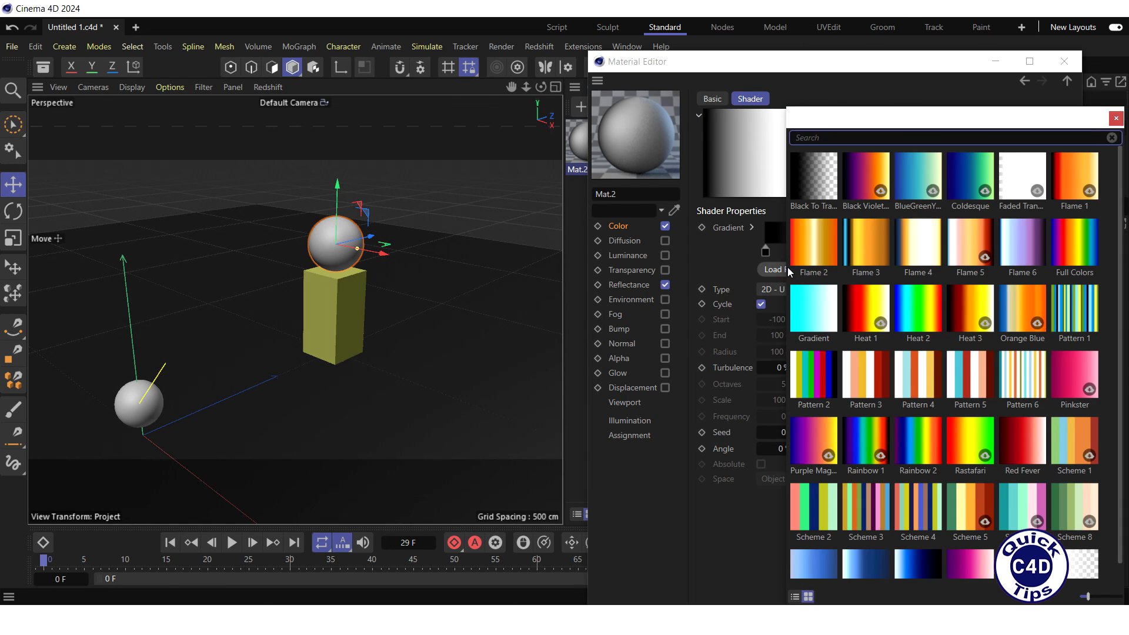
double_click(807, 369)
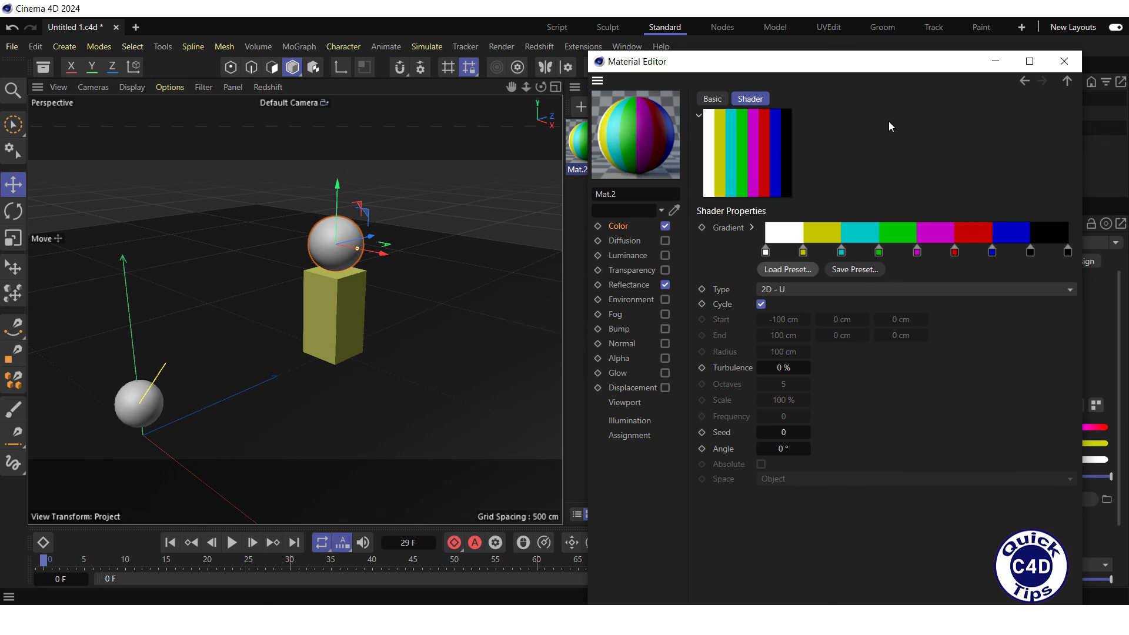
click(1064, 62)
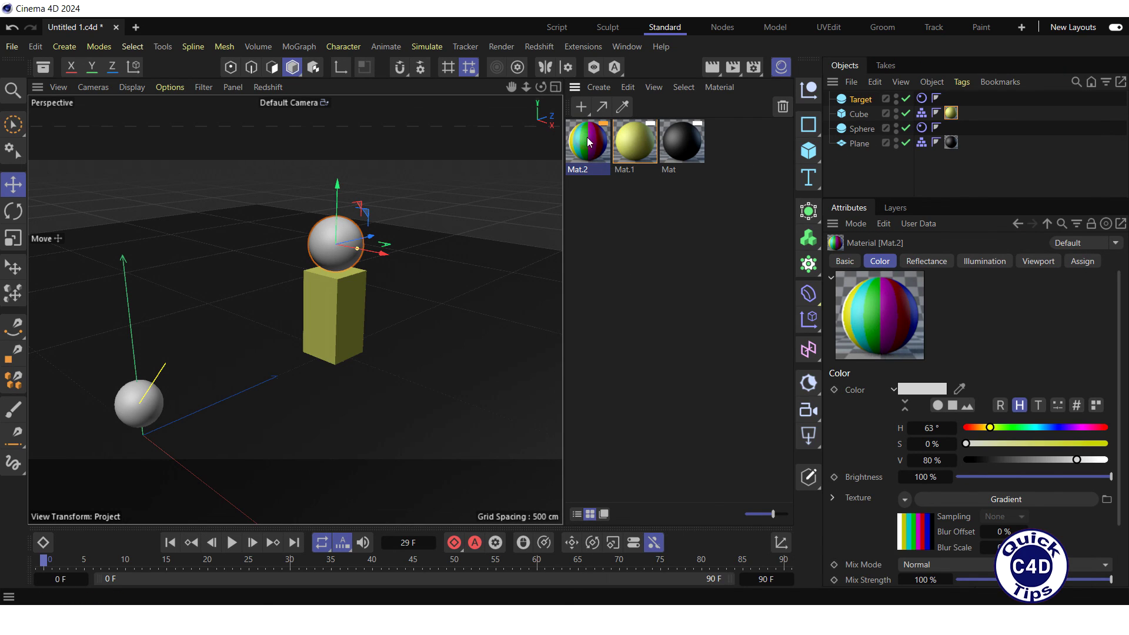
Apply Mat.2 to Sphere and Target, close the Material Manager, and play the simulation
drag(588, 141, 860, 129)
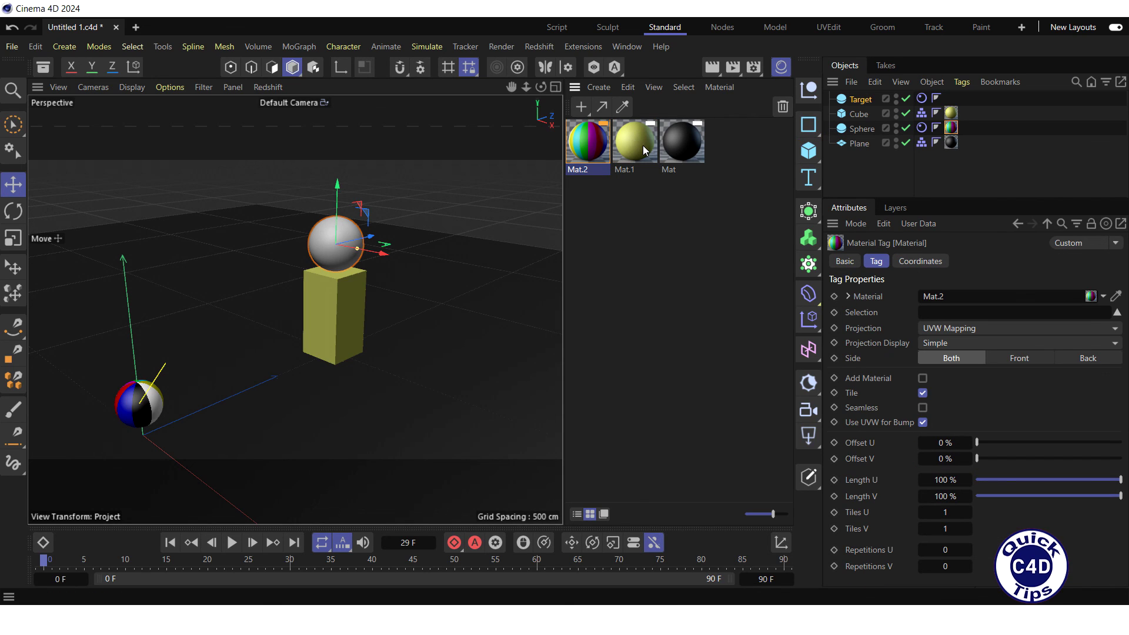
drag(586, 153, 862, 101)
click(781, 66)
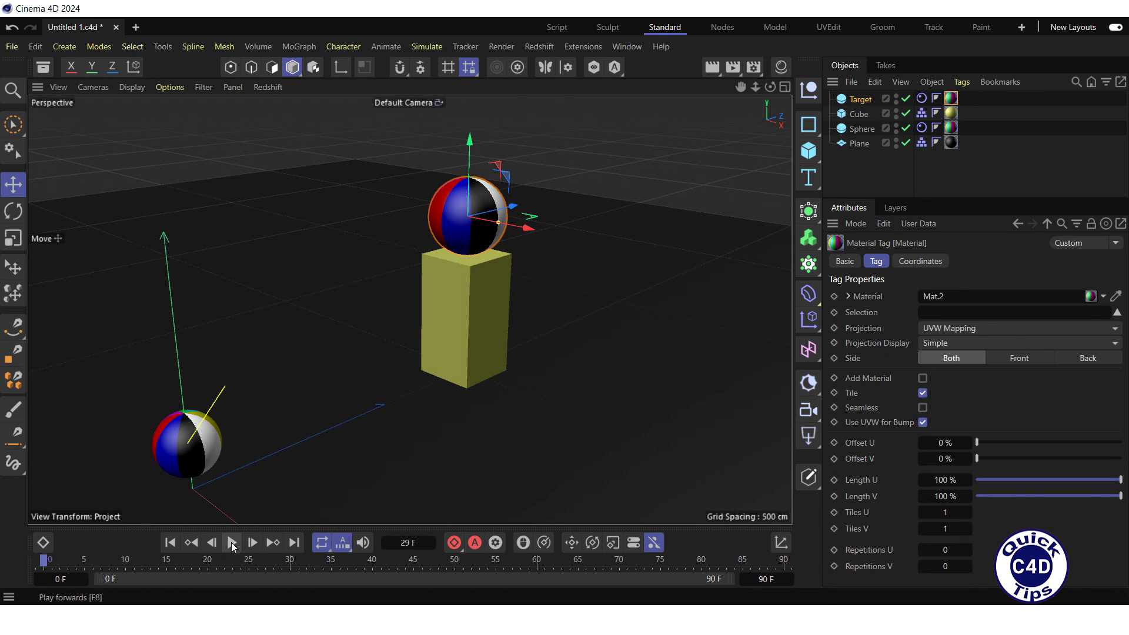
click(231, 542)
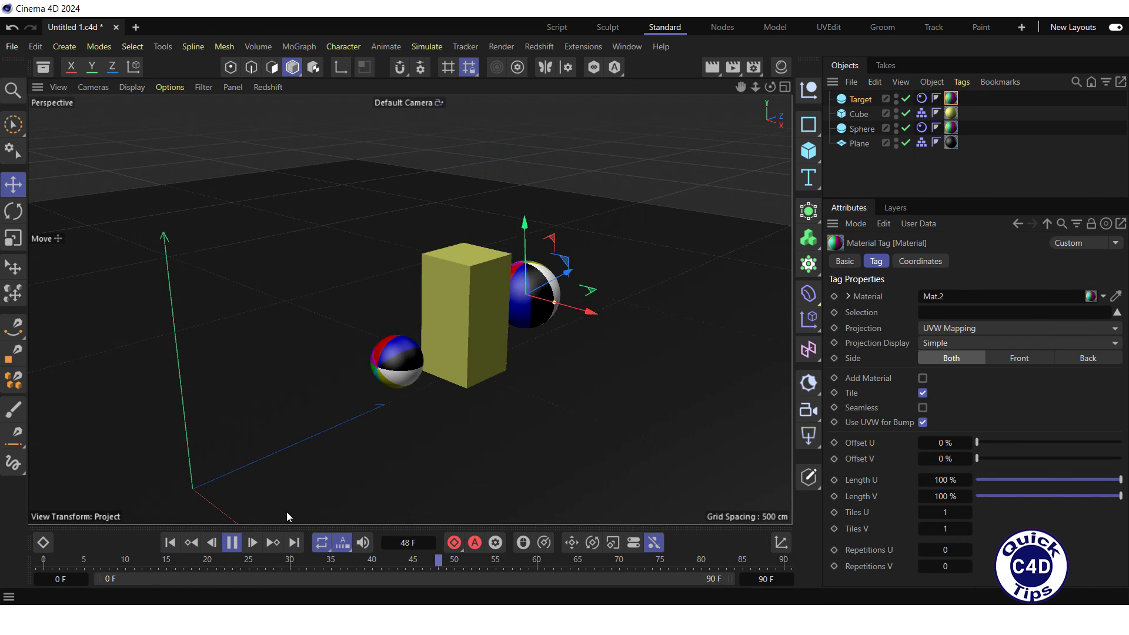